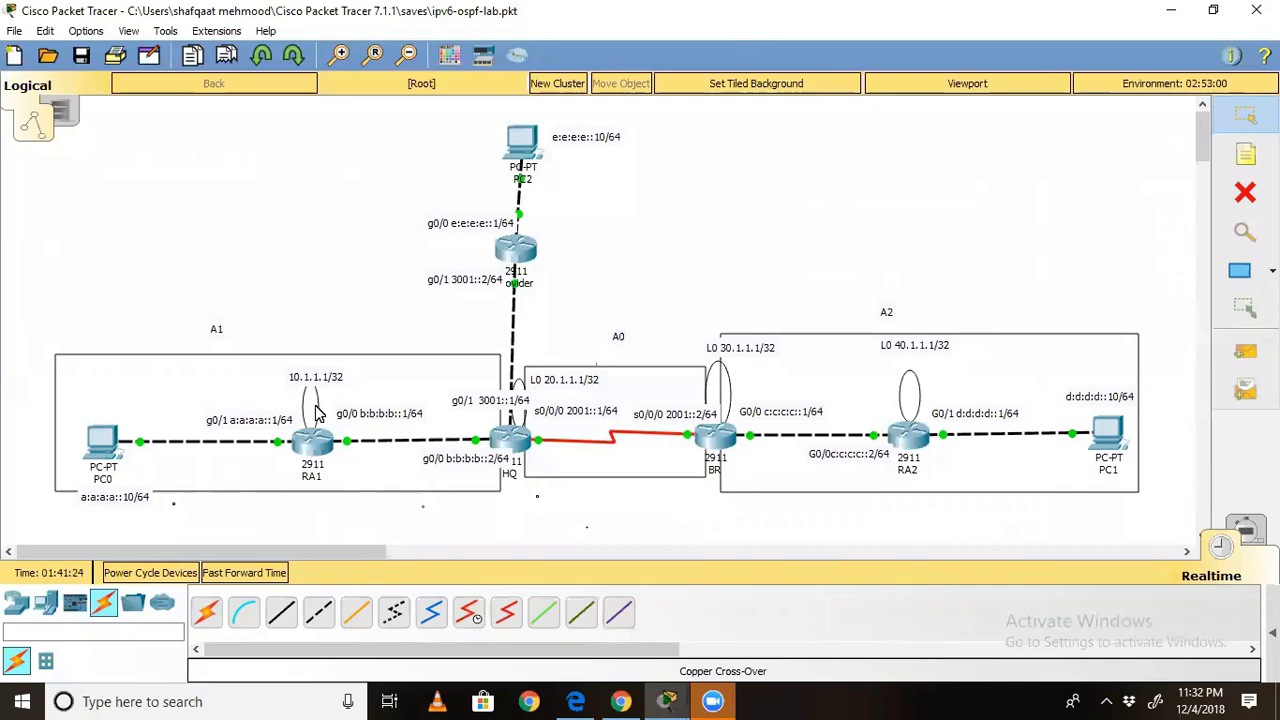
# Return to the Packet Tracer topology, marquee-select PC2, then clear the selection
pyautogui.click(620, 703)
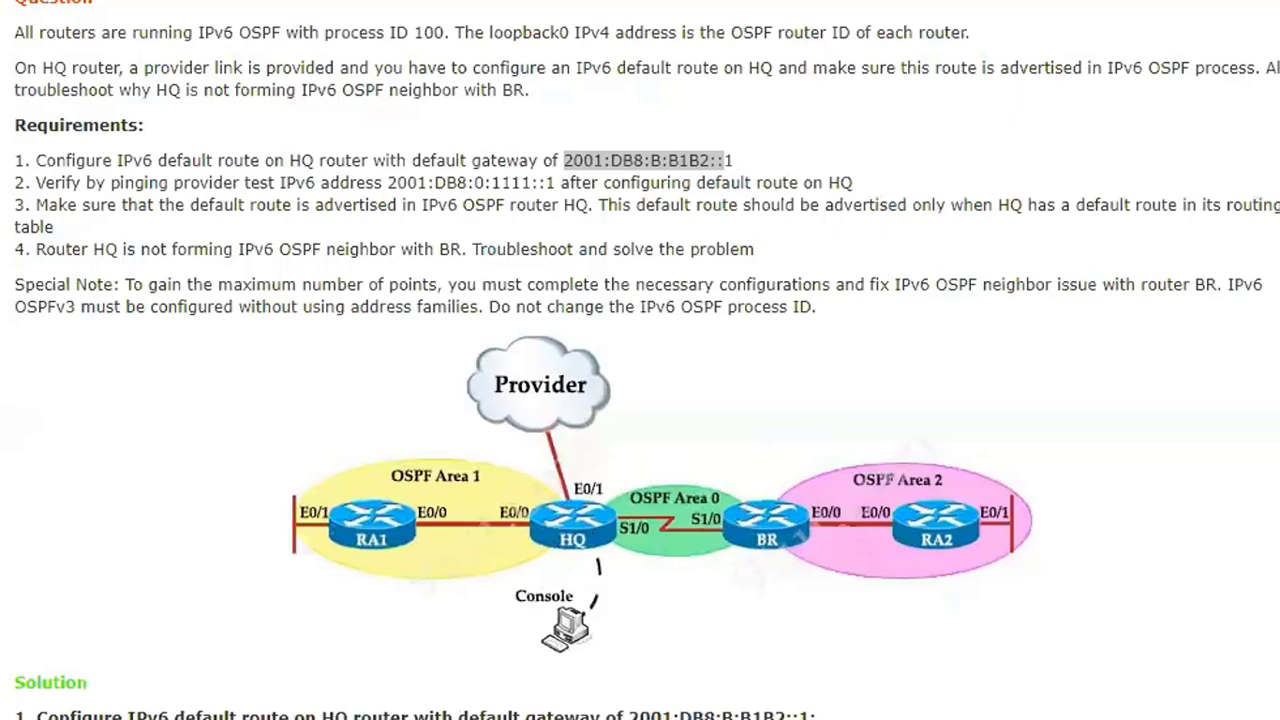
pyautogui.moveTo(145, 712)
pyautogui.click(360, 690)
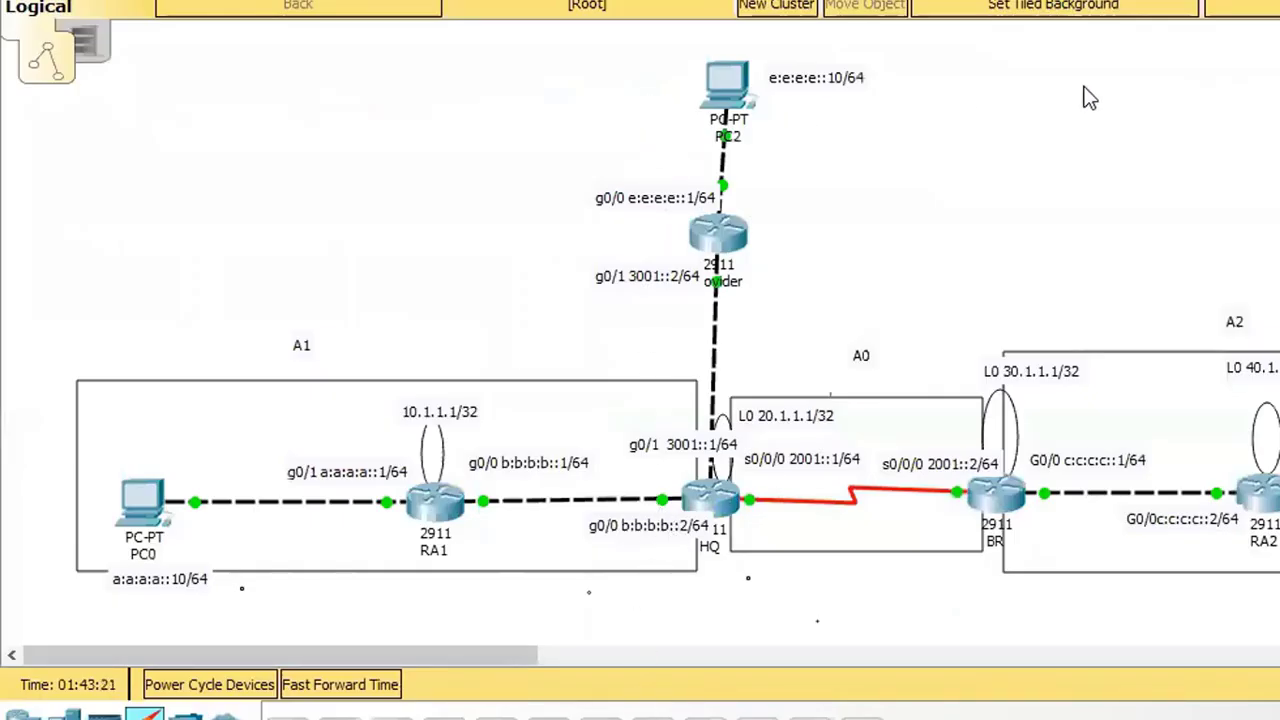
pyautogui.moveTo(952, 68); pyautogui.dragTo(523, 211)
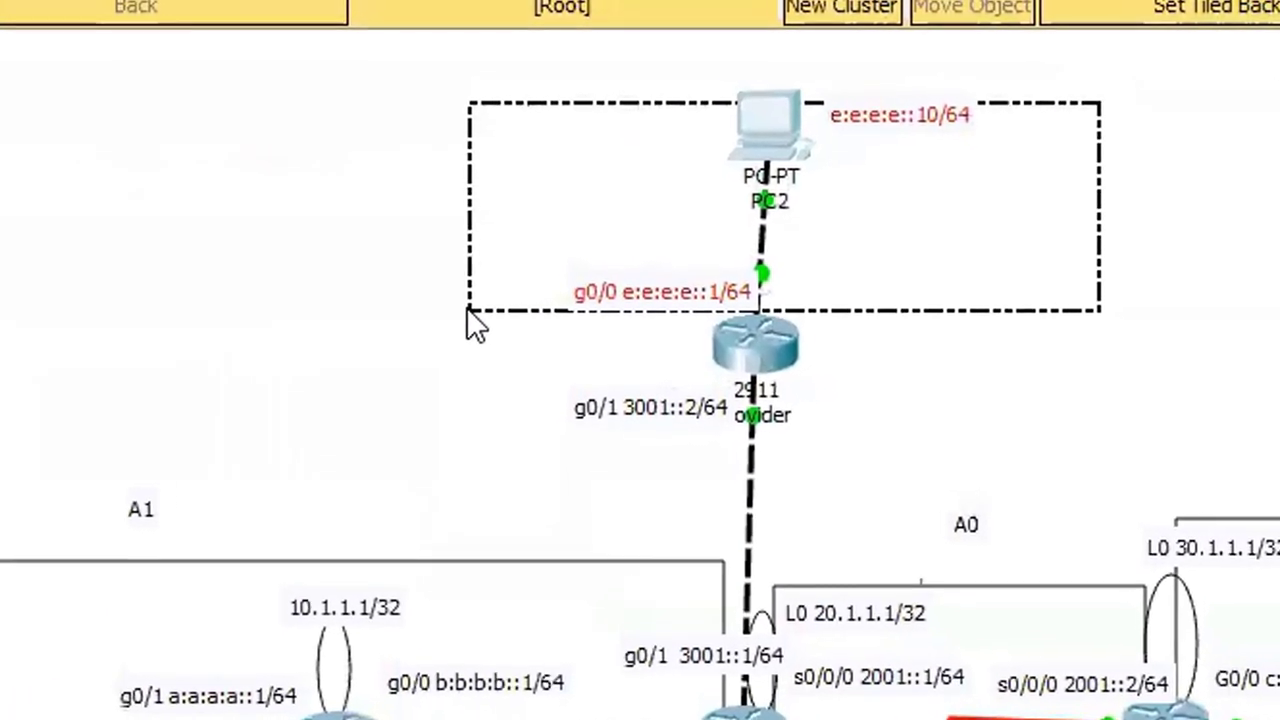
pyautogui.moveTo(475, 325); pyautogui.dragTo(475, 325)
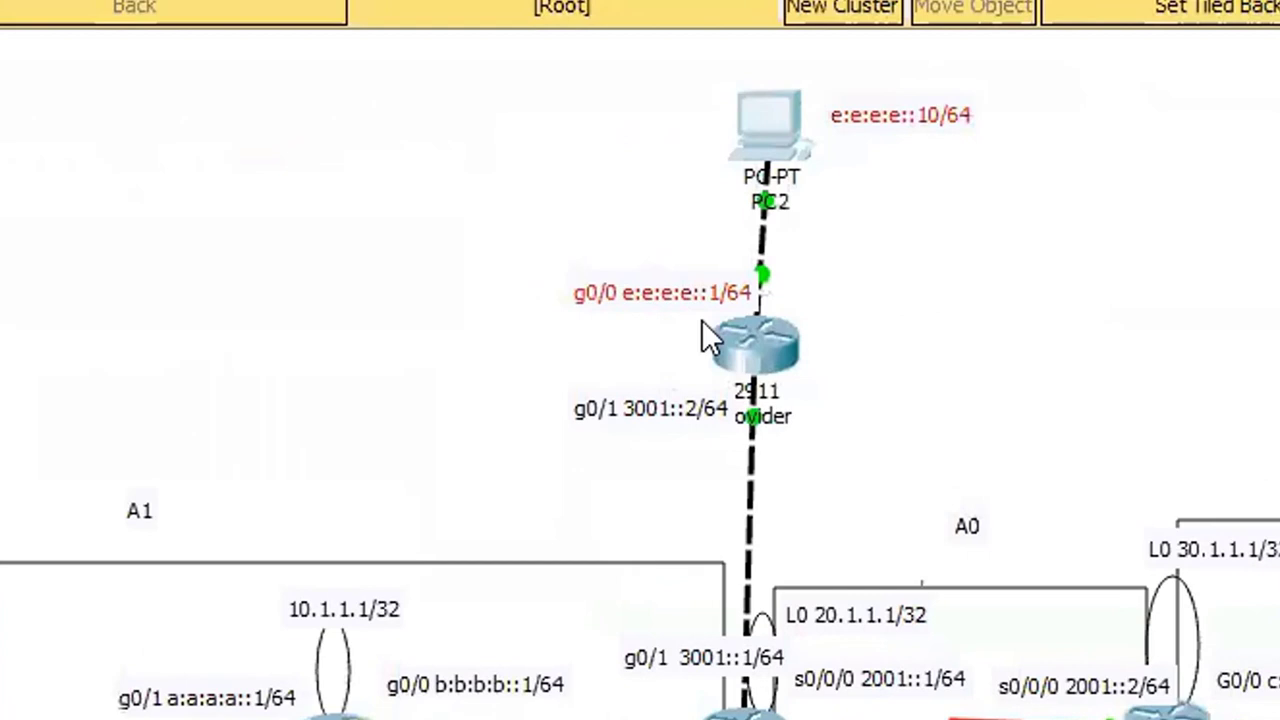
pyautogui.click(867, 320)
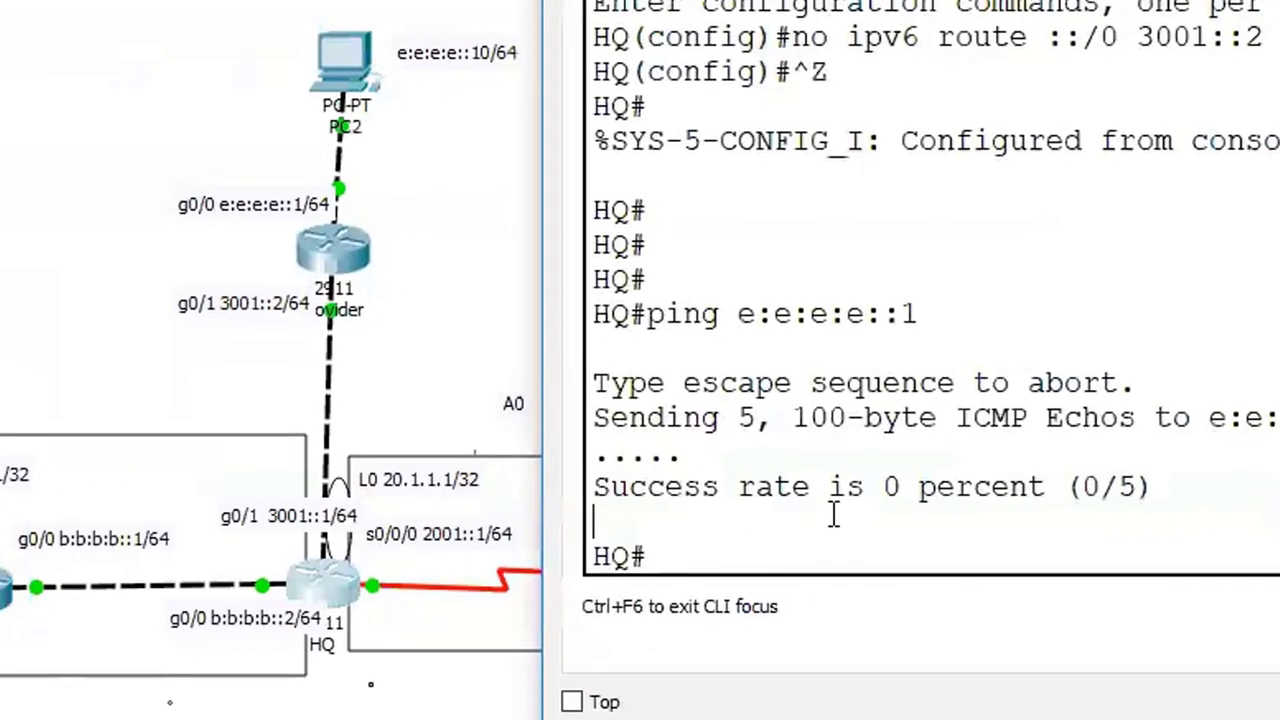
# From HQ, ping e:e:e:e::1 (fails, 0/5) and then 3001::2 (succeeds, 5/5)
pyautogui.write('ping ')
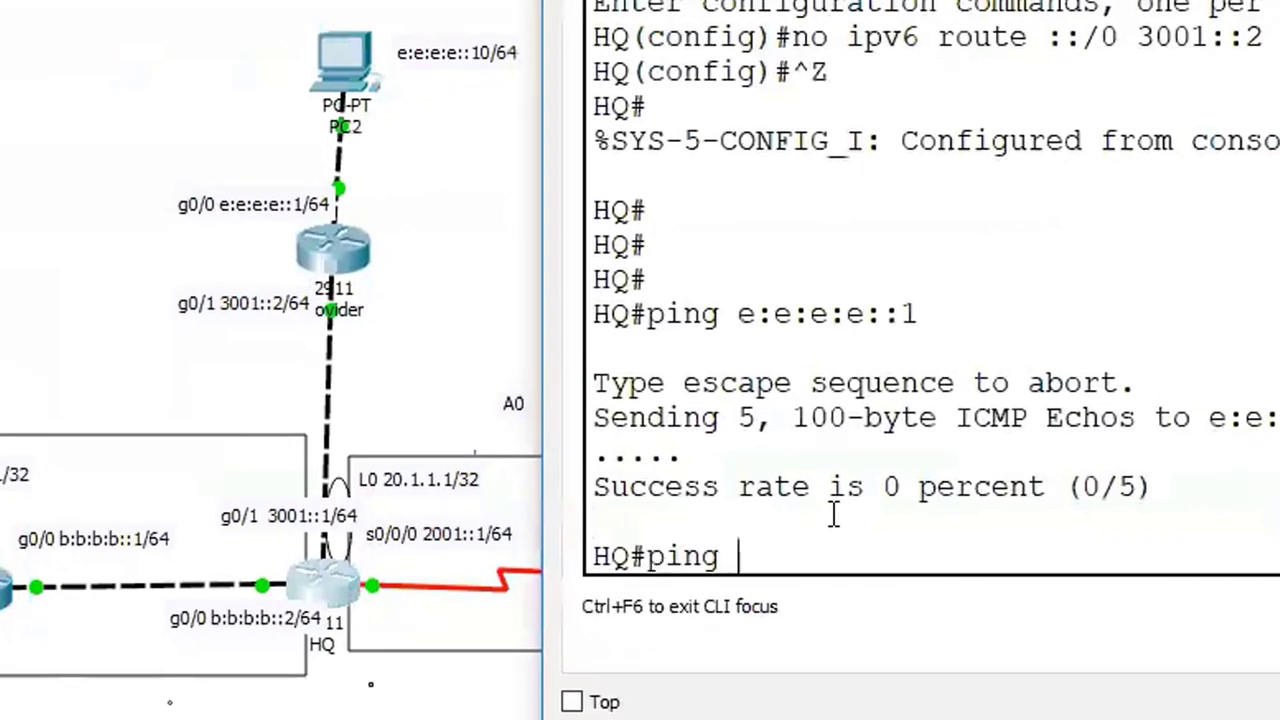
pyautogui.write('e:e:e:e:')
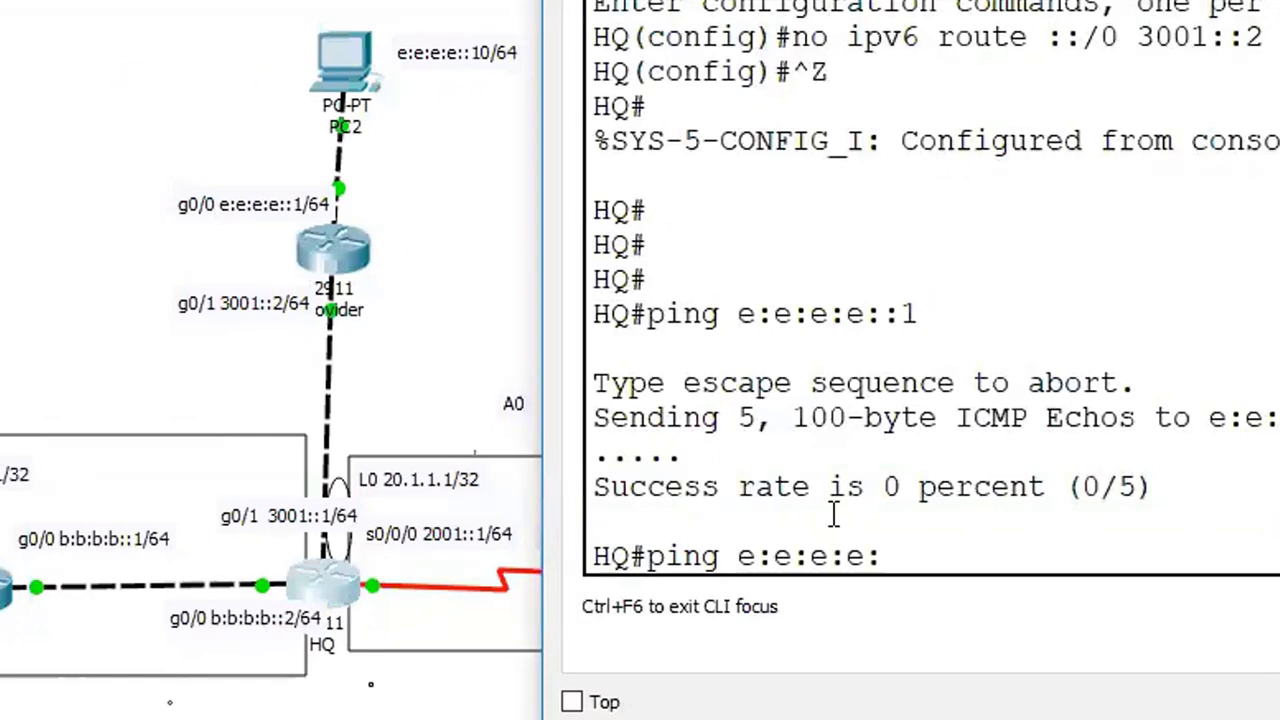
pyautogui.write(':1')
pyautogui.press('Return')
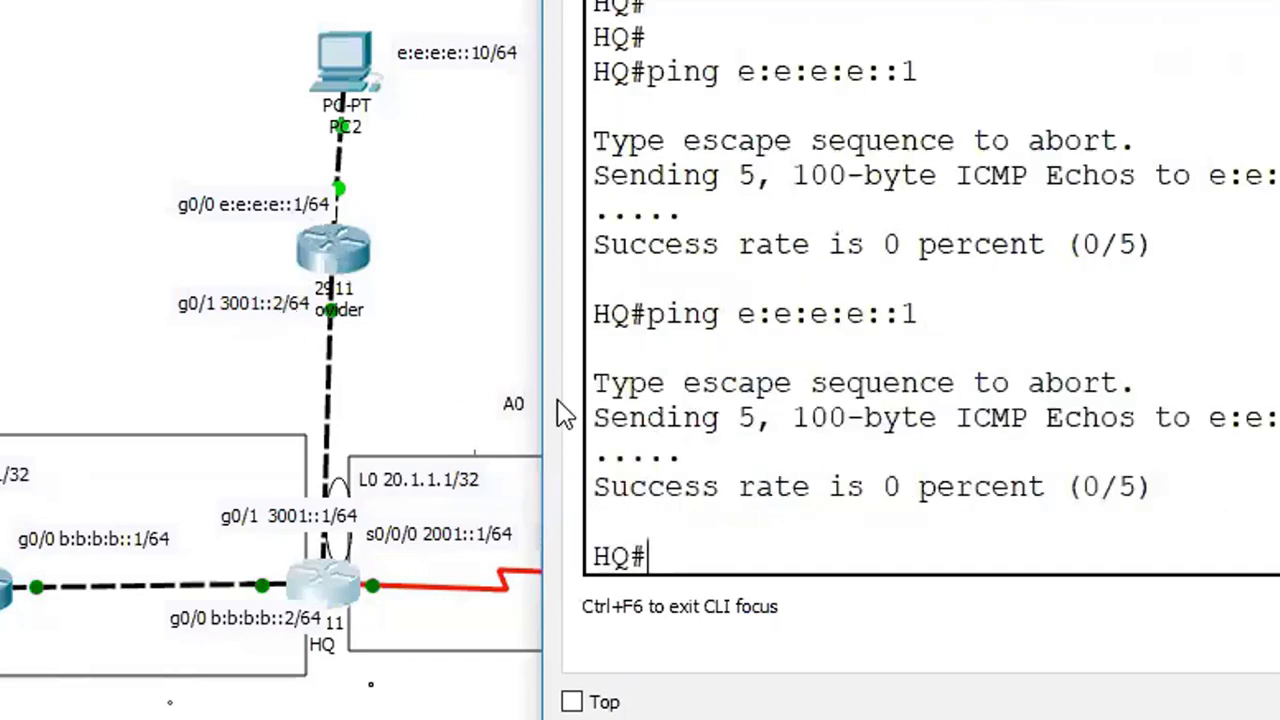
pyautogui.write('ping 3::')
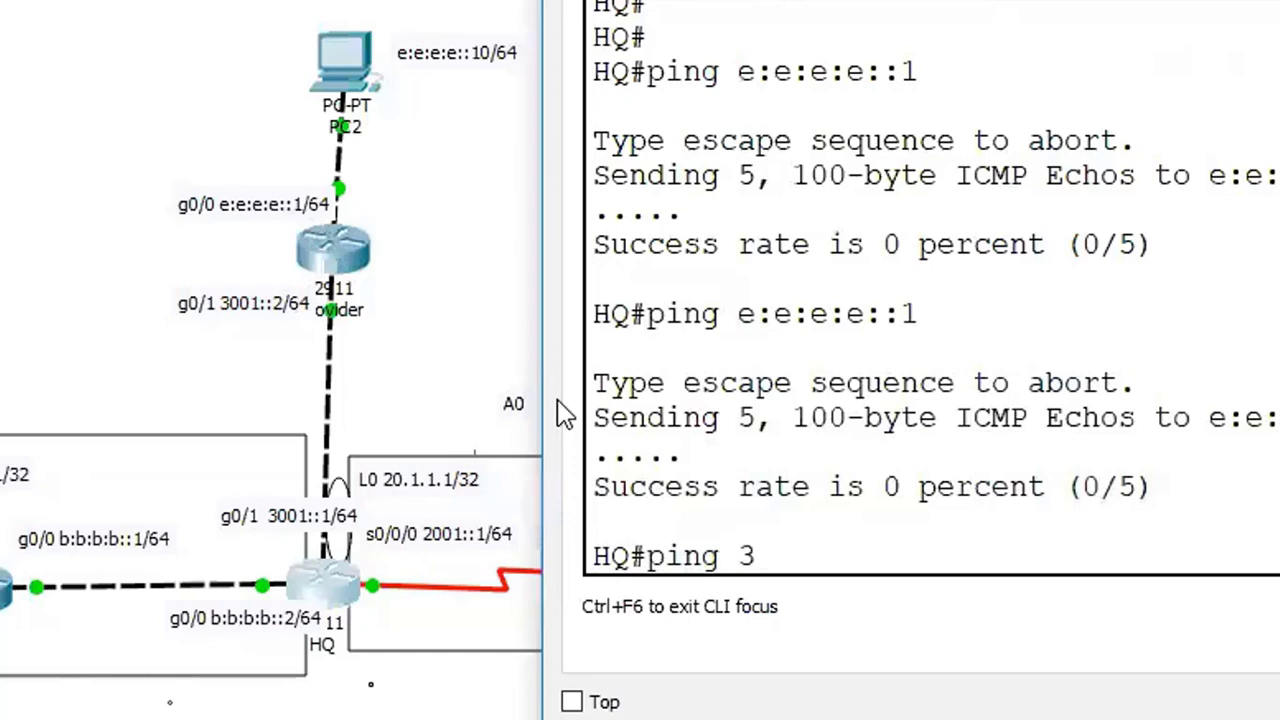
pyautogui.press('BackSpace')
pyautogui.press('BackSpace')
pyautogui.write('001::2')
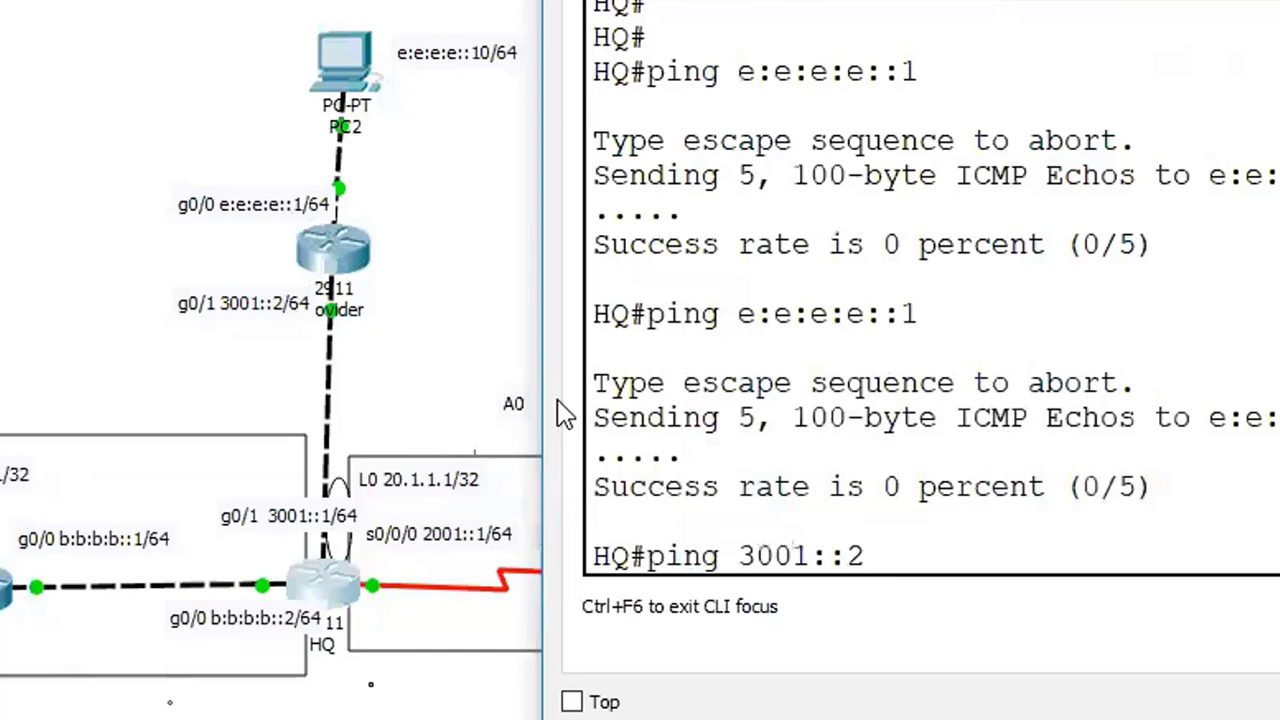
pyautogui.press('Return')
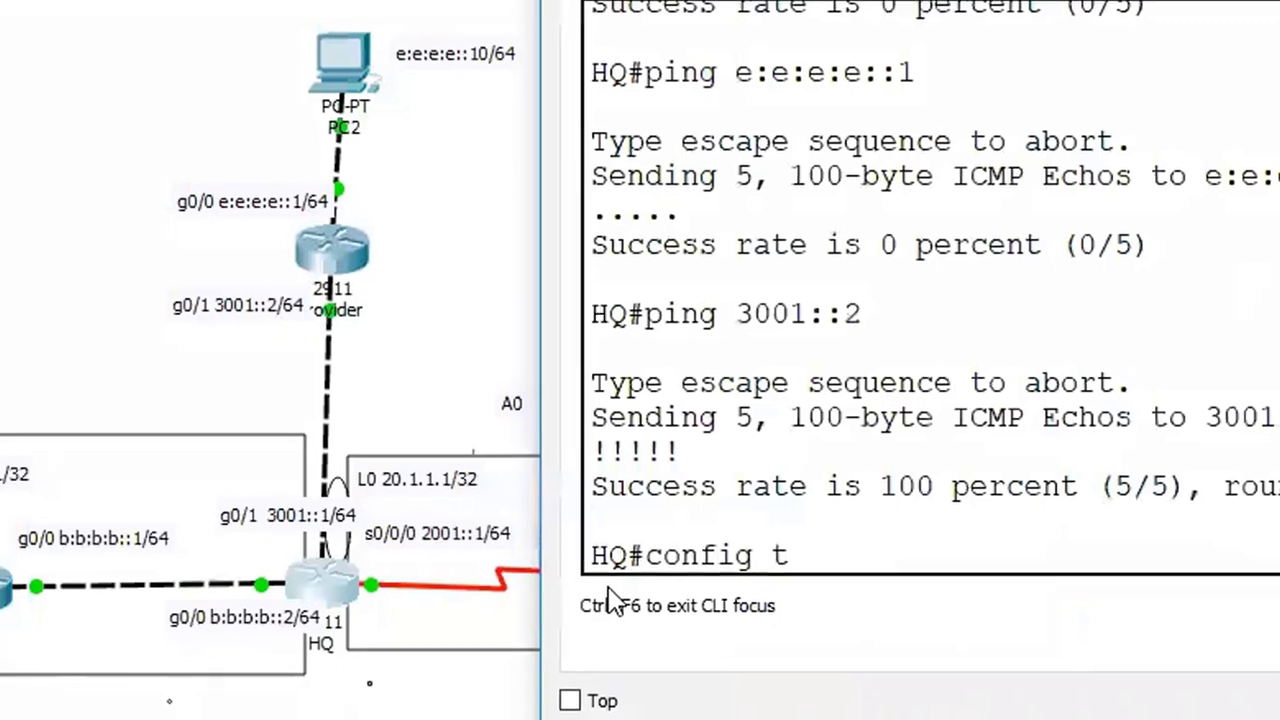
# Add the static IPv6 default route ::/0 via 3001::2 on HQ and exit configuration mode
pyautogui.press('Return')
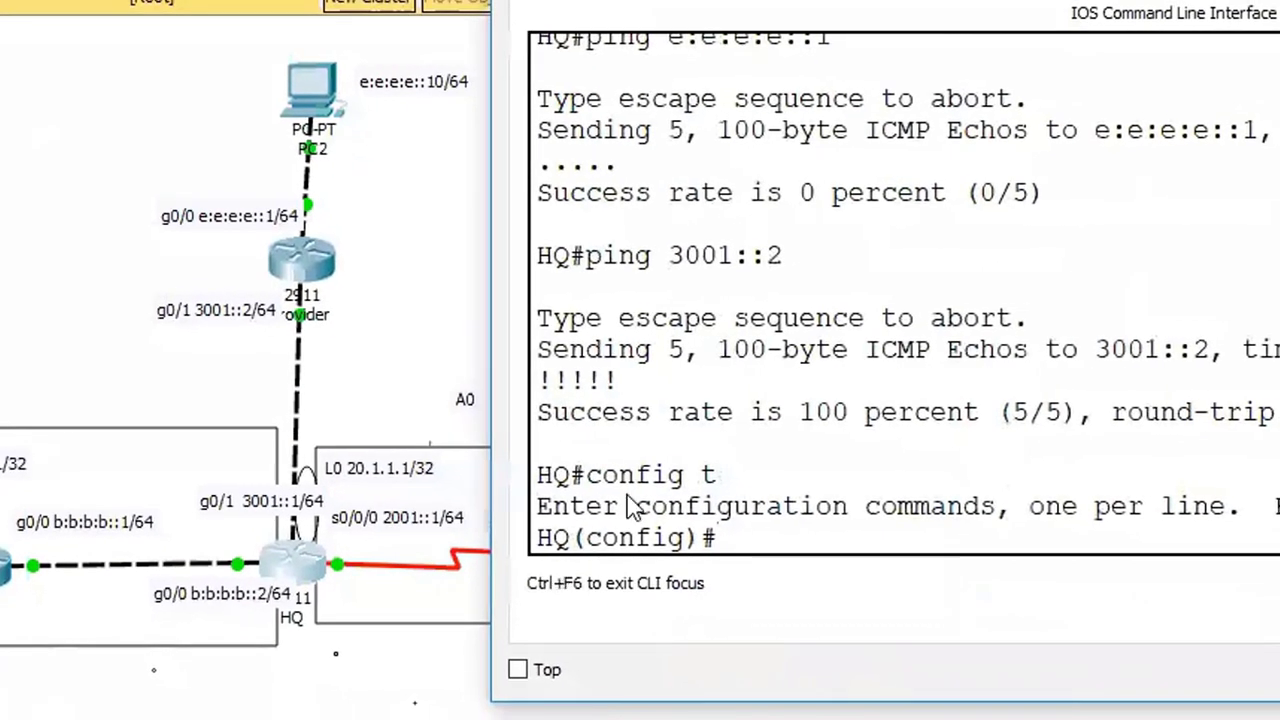
pyautogui.press('Return')
pyautogui.press('Return')
pyautogui.press('Return')
pyautogui.press('Return')
pyautogui.press('Return')
pyautogui.press('Return')
pyautogui.press('Return')
pyautogui.press('Return')
pyautogui.press('Return')
pyautogui.press('Return')
pyautogui.press('Return')
pyautogui.press('Return')
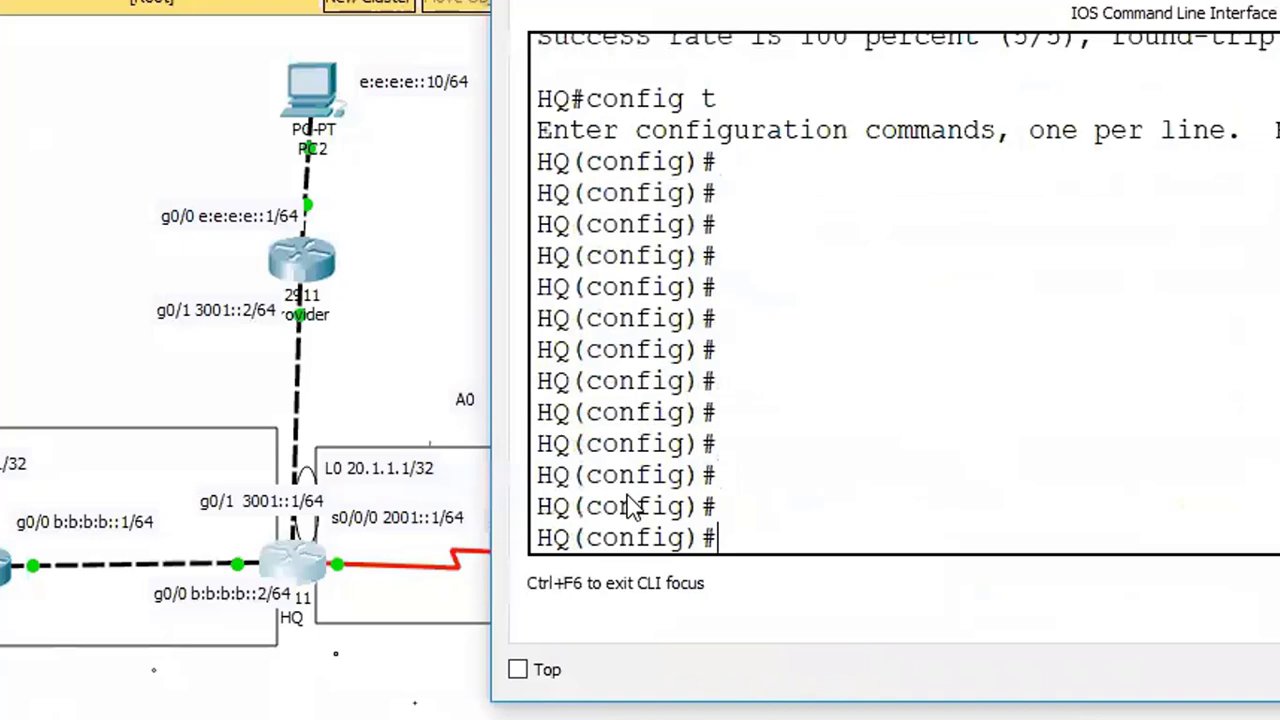
pyautogui.write('ipv')
pyautogui.press('Tab')
pyautogui.write('route ')
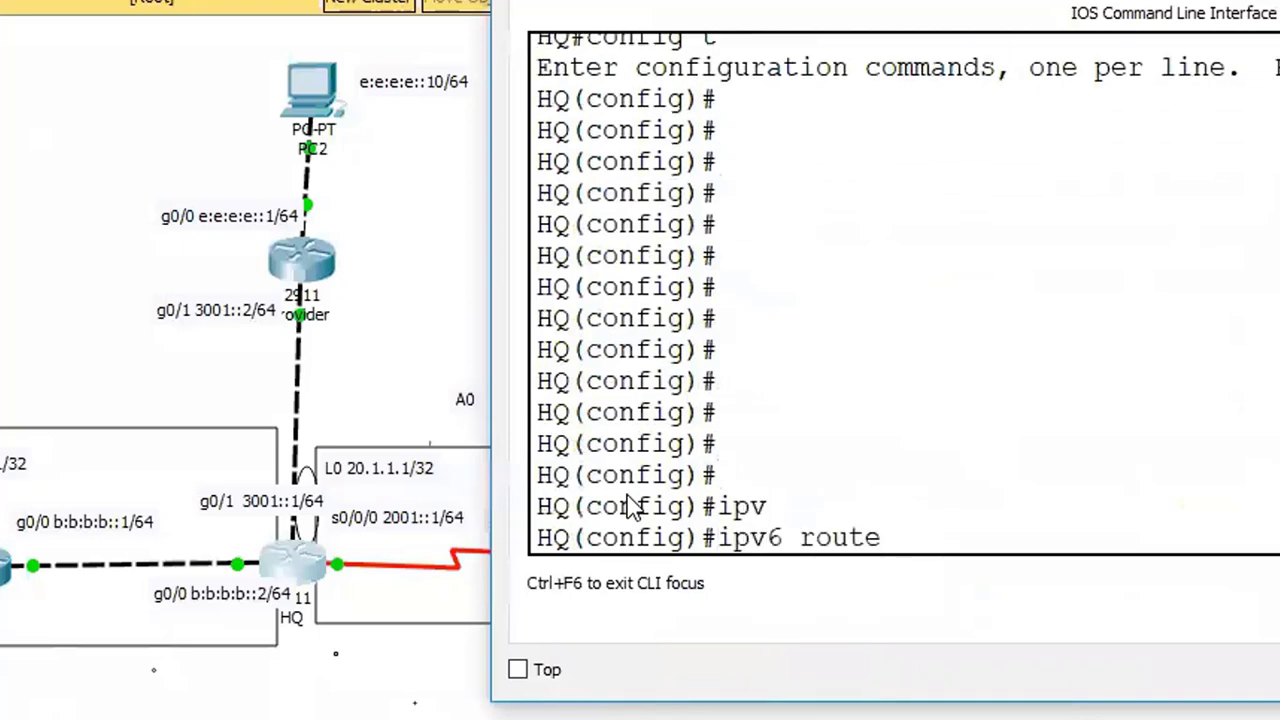
pyautogui.write('::/0 300')
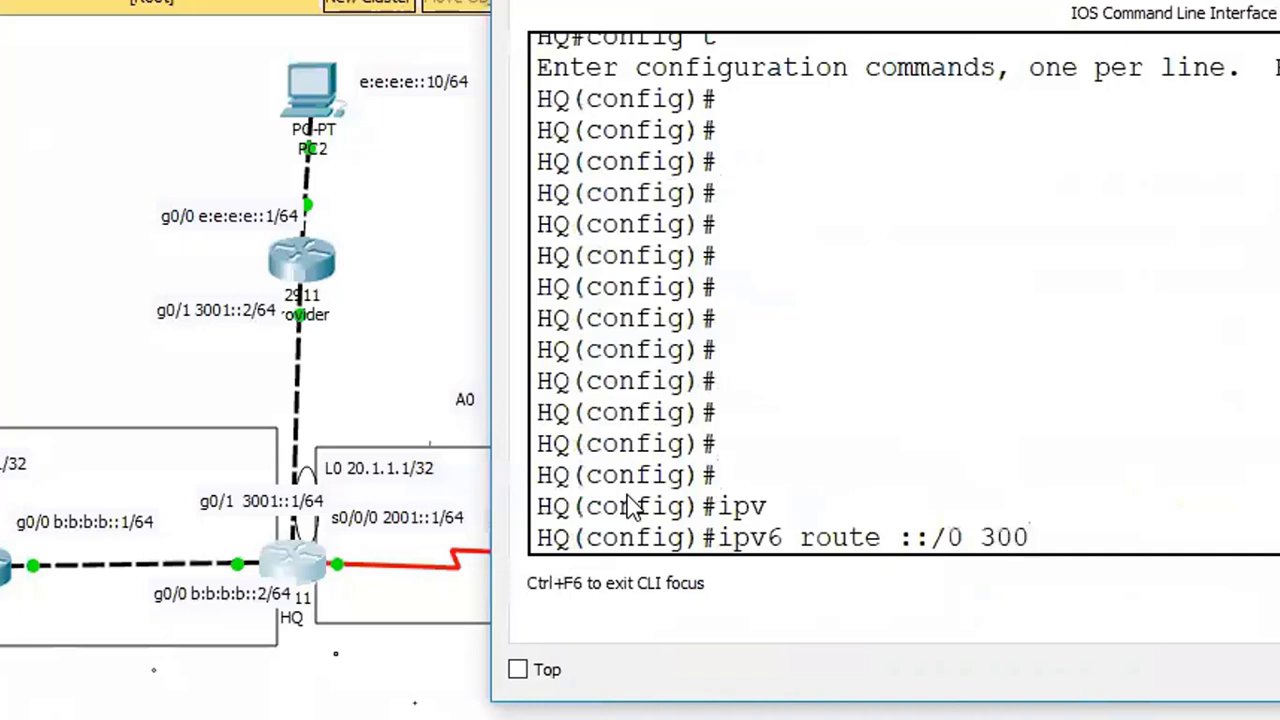
pyautogui.write('1::2')
pyautogui.press('Return')
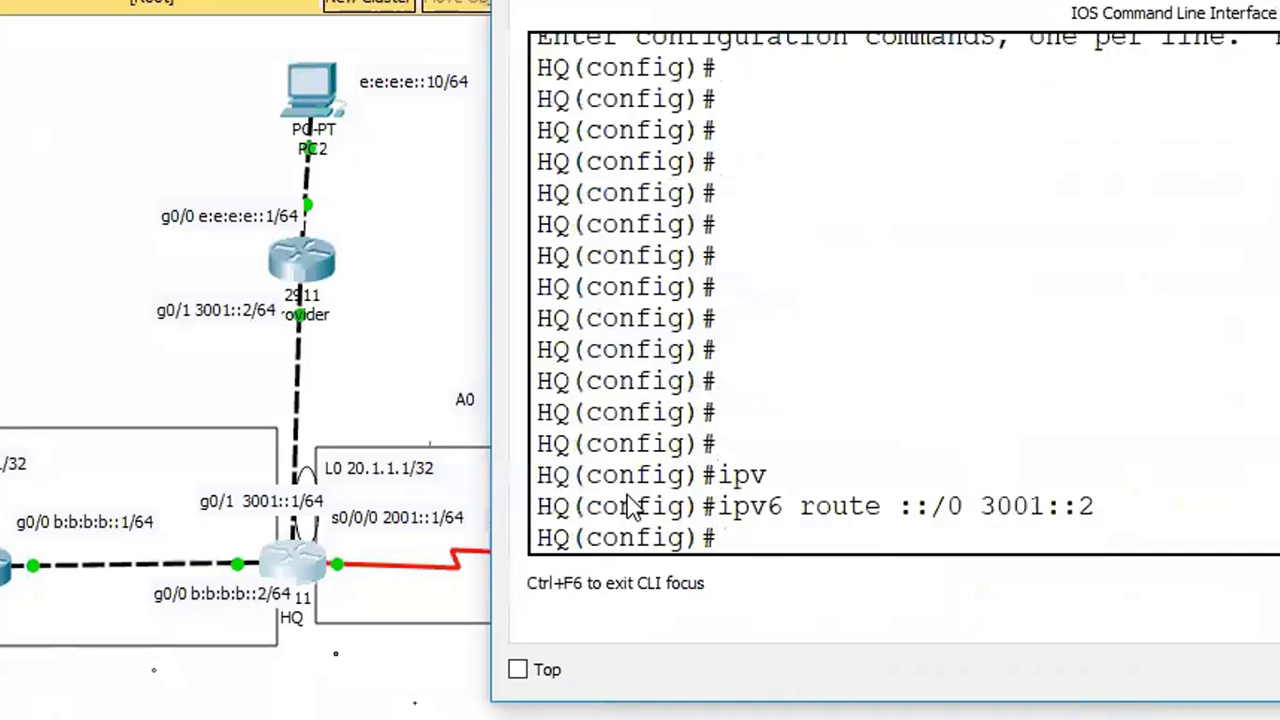
pyautogui.hotkey('ctrl', 'z')
# Display HQ's IPv6 routing table with show ipv6 route
pyautogui.press('Return')
pyautogui.press('Return')
pyautogui.write('sh')
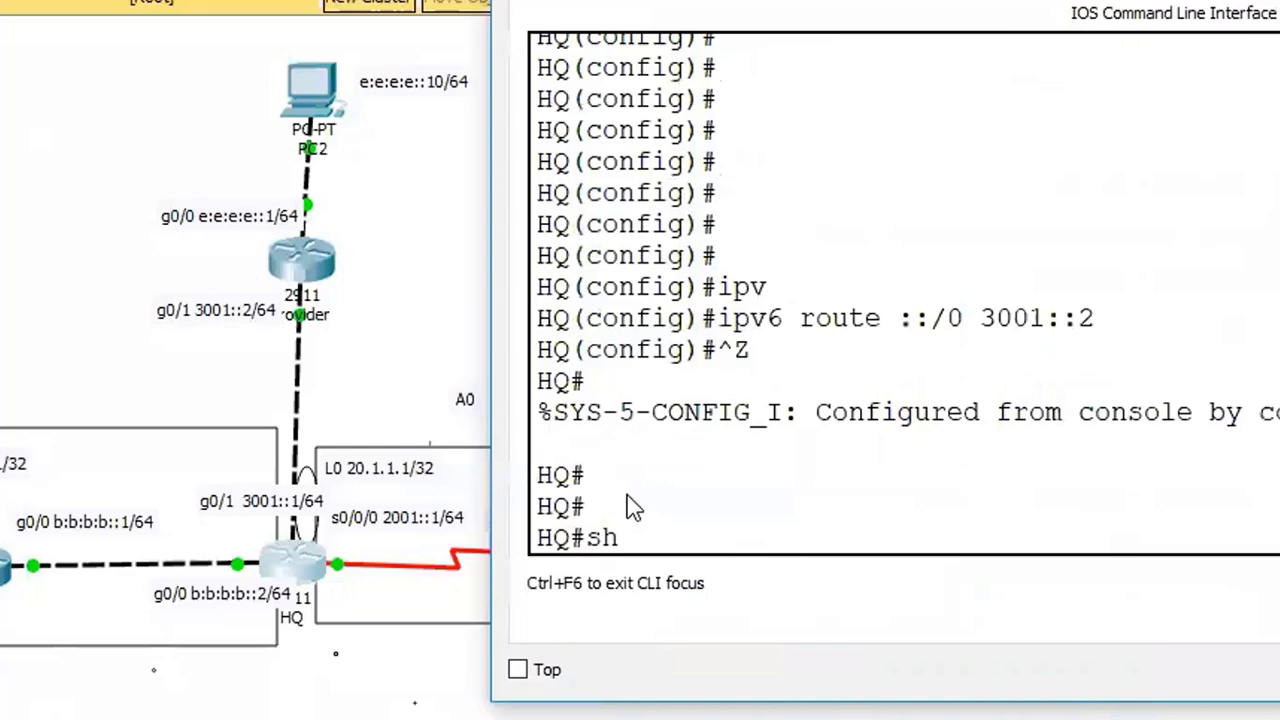
pyautogui.write(' ip vv')
pyautogui.press('Tab')
pyautogui.write('r')
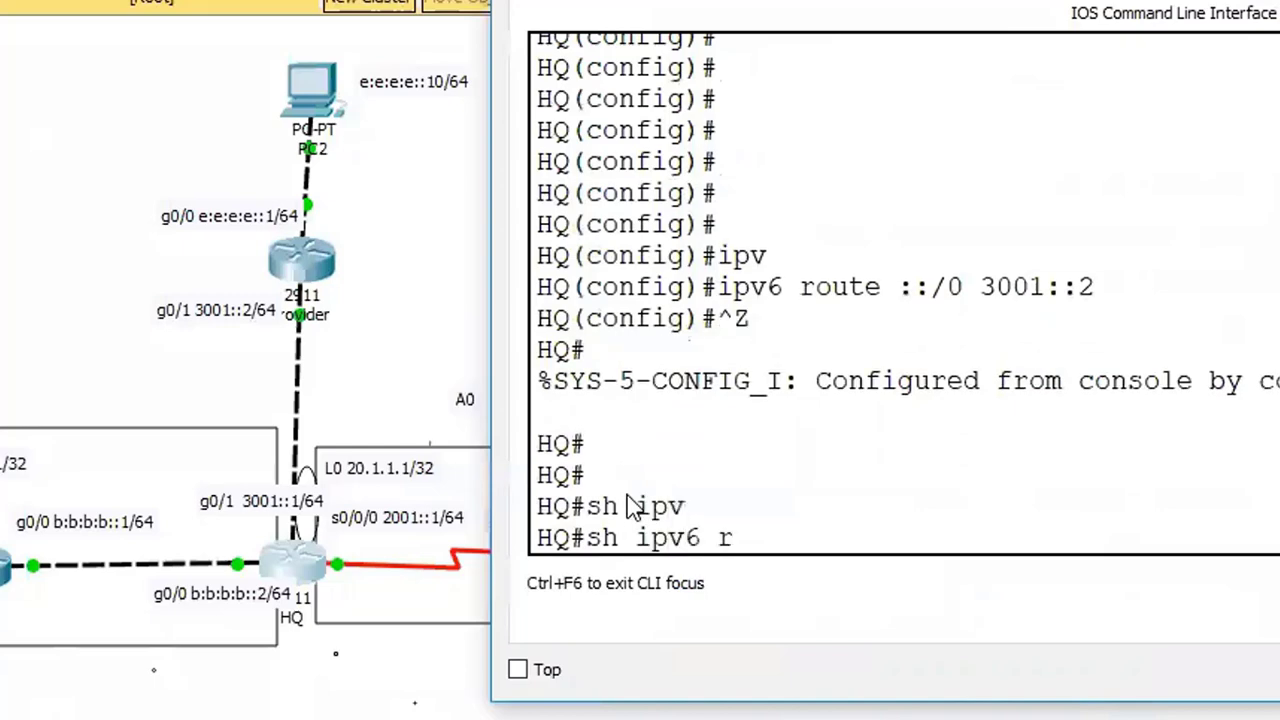
pyautogui.write('oute')
pyautogui.press('Tab')
pyautogui.press('Return')
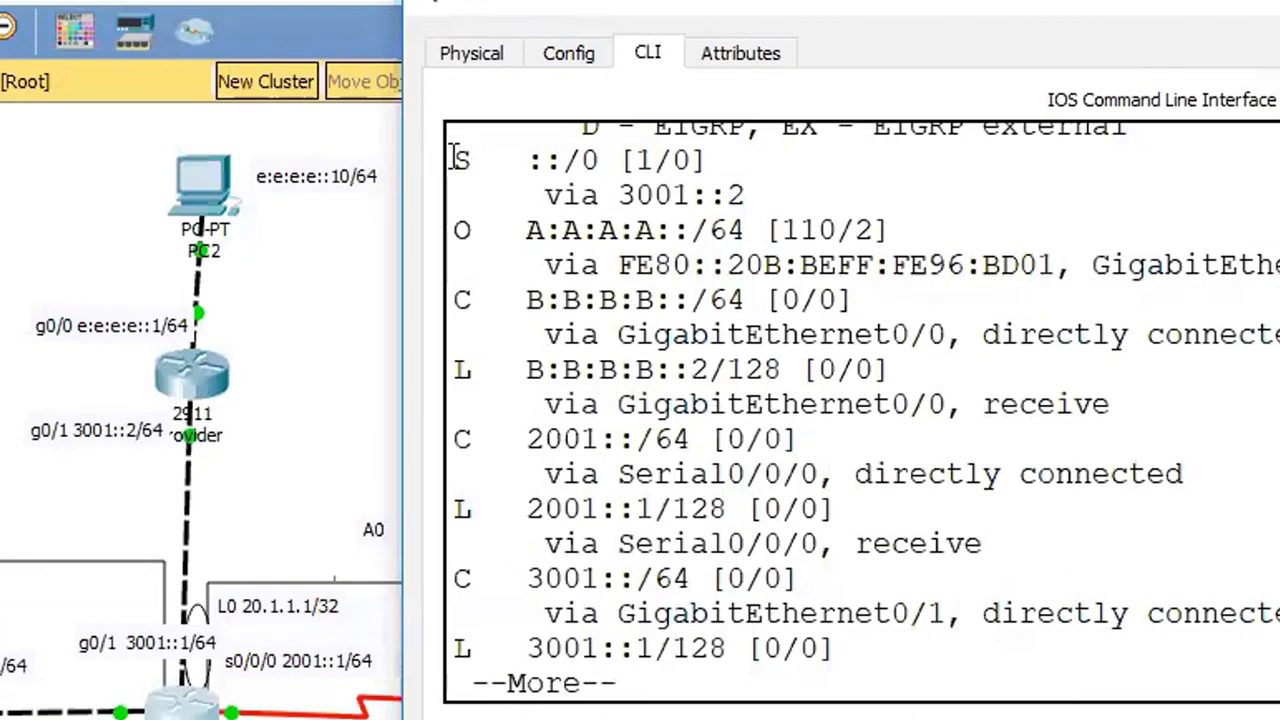
# Check the new ::/0 entry, then ping e:e:e:e::1 from HQ, now succeeding 5/5
pyautogui.moveTo(539, 67); pyautogui.dragTo(749, 62)
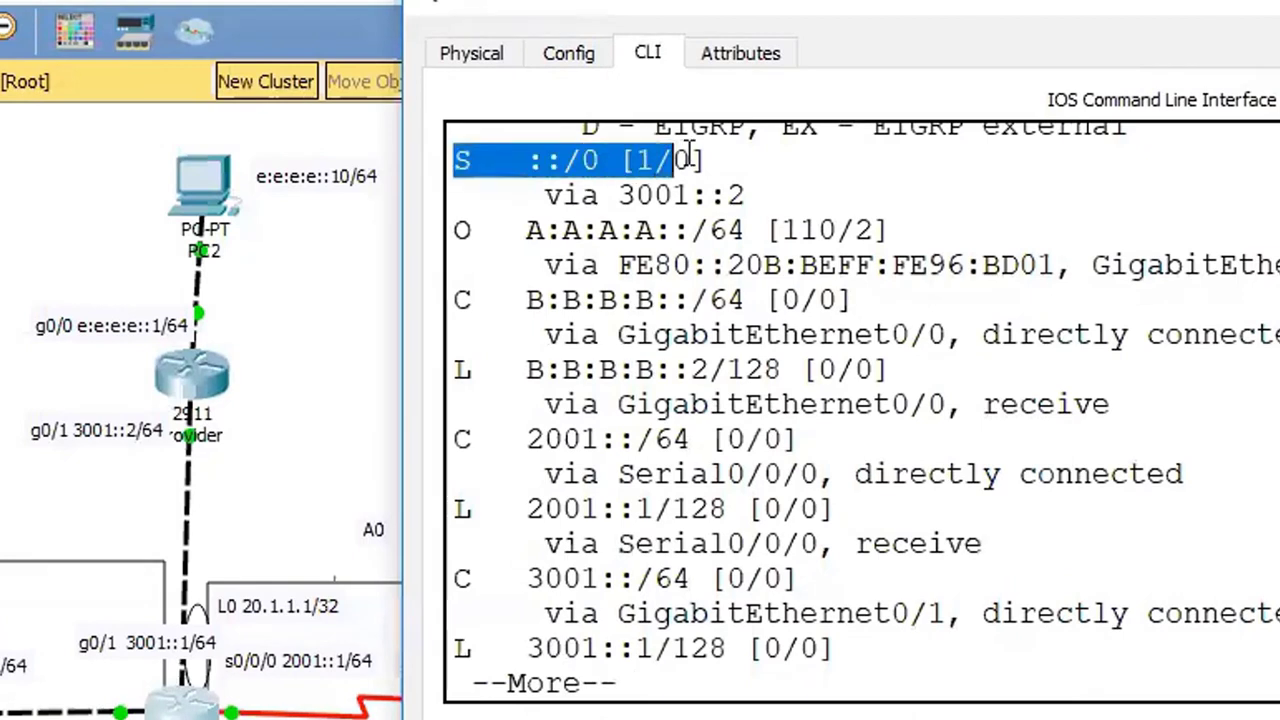
pyautogui.press('space')
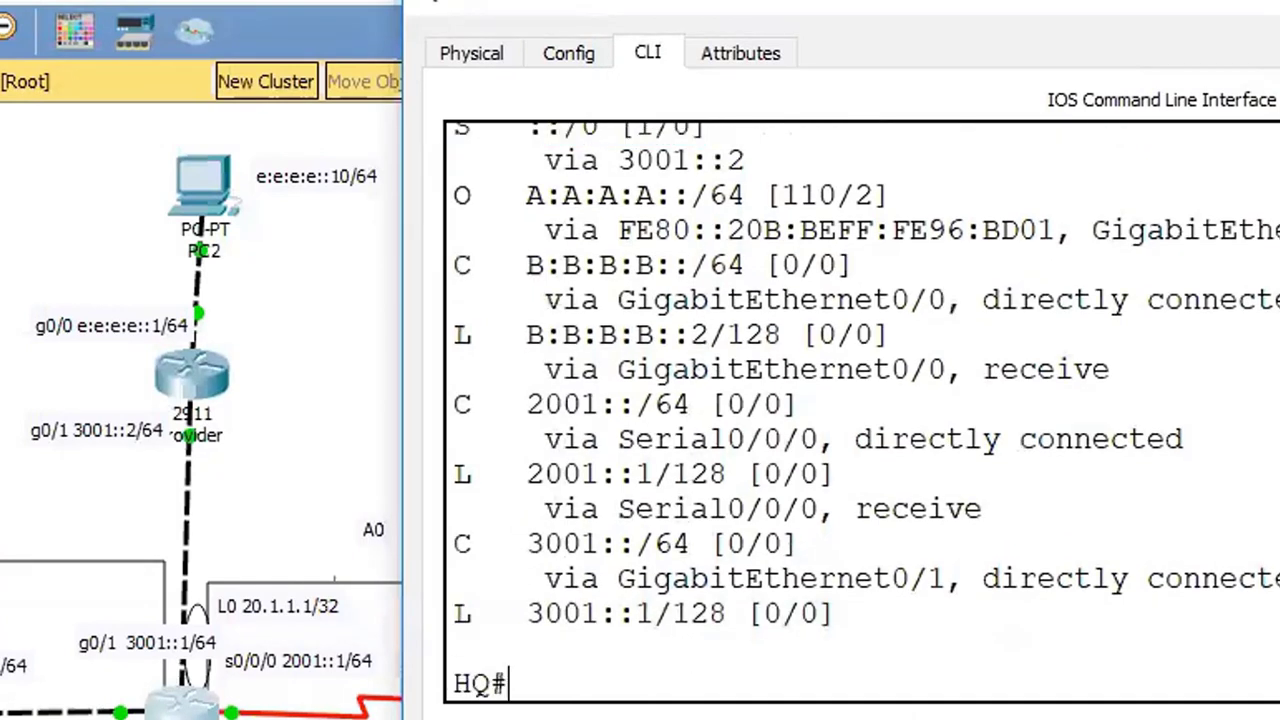
pyautogui.write('ping')
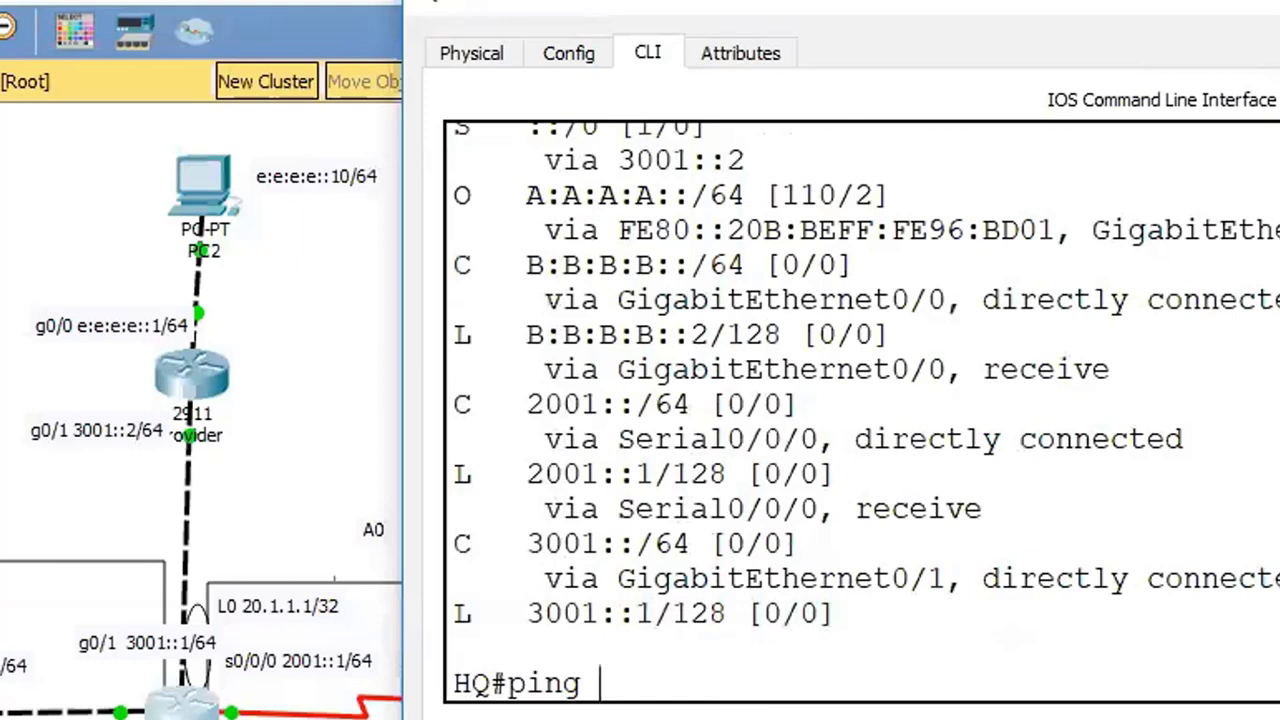
pyautogui.write(' e:e:e:e')
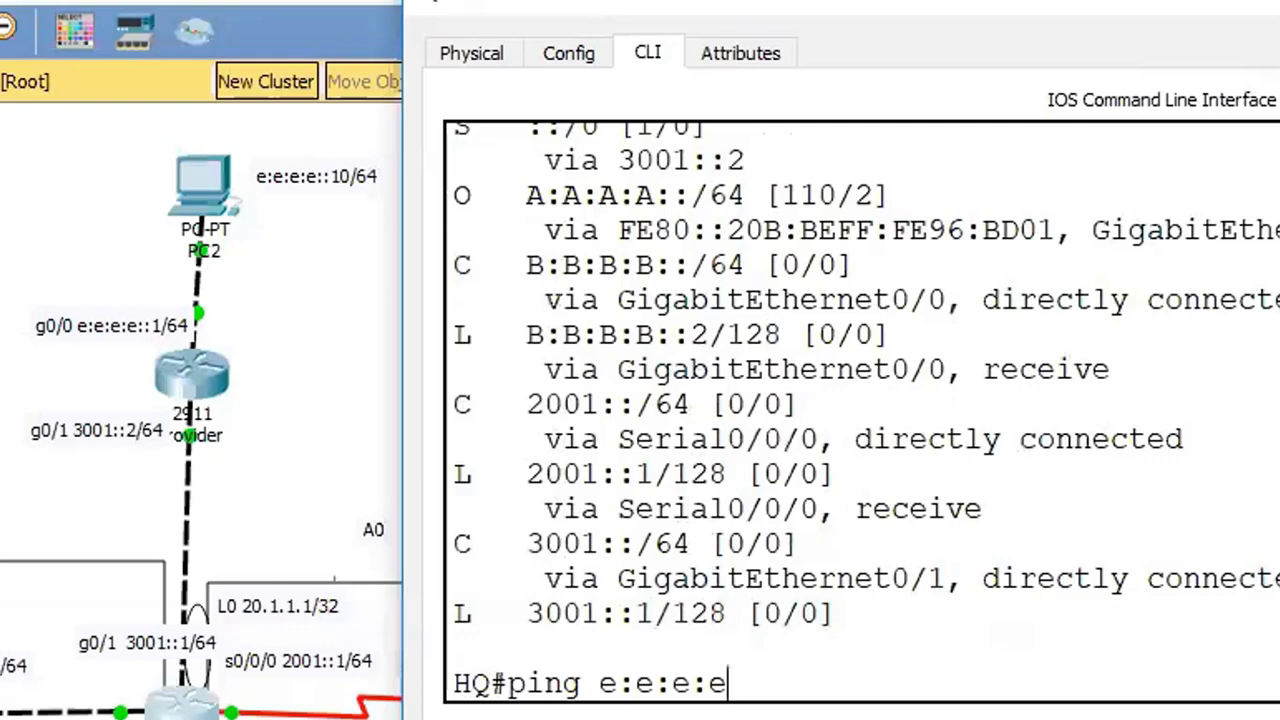
pyautogui.write('::1')
pyautogui.press('Return')
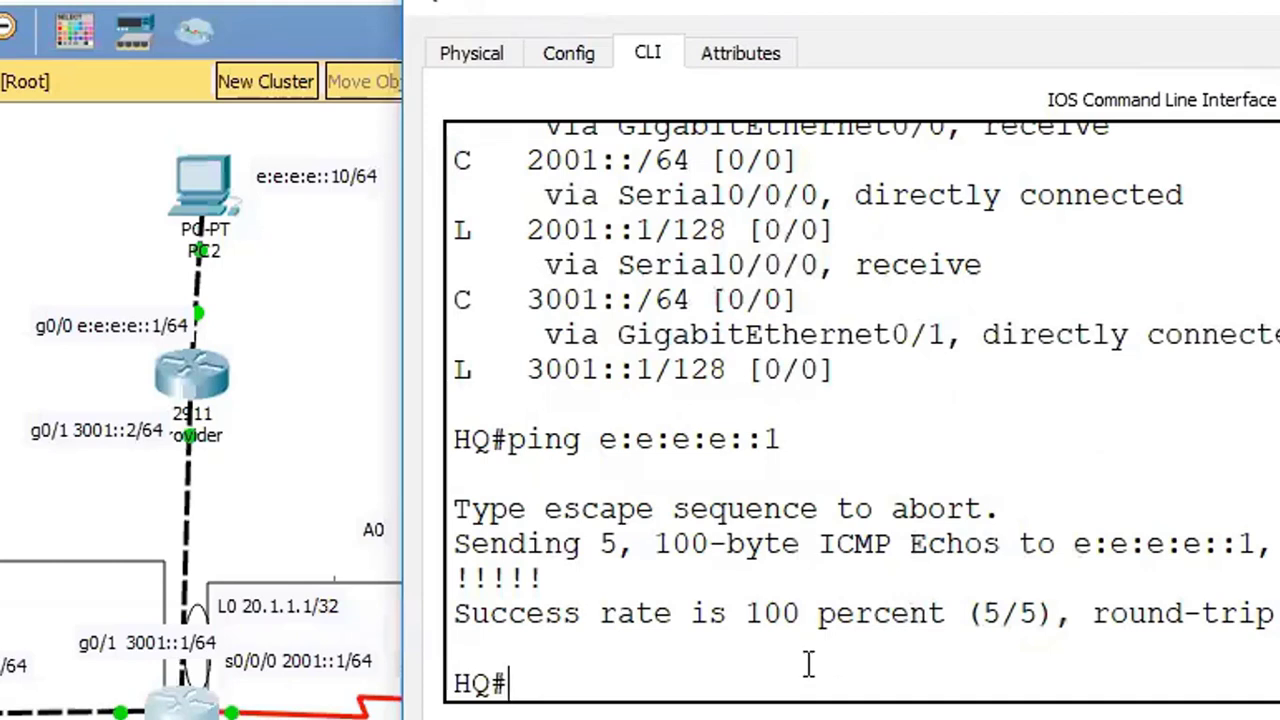
# Enter global configuration on HQ and enable ipv6 unicast-routing
pyautogui.write('c')
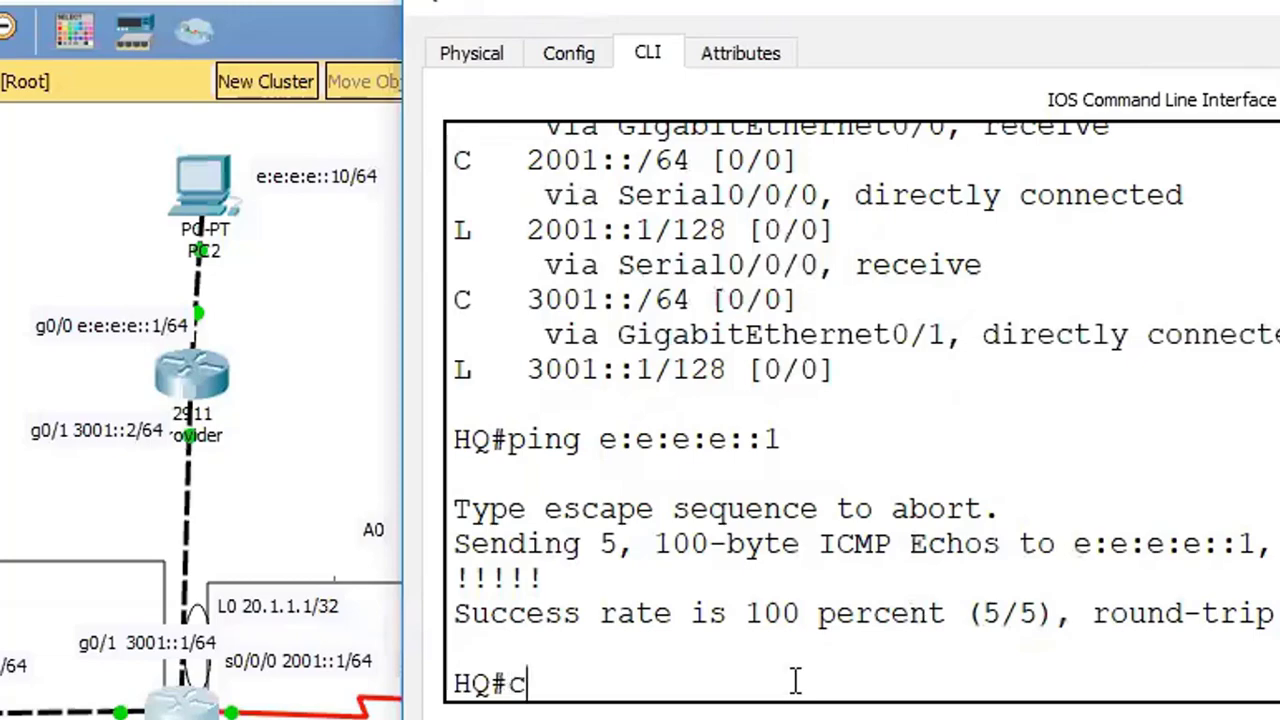
pyautogui.write('onfig t')
pyautogui.press('Return')
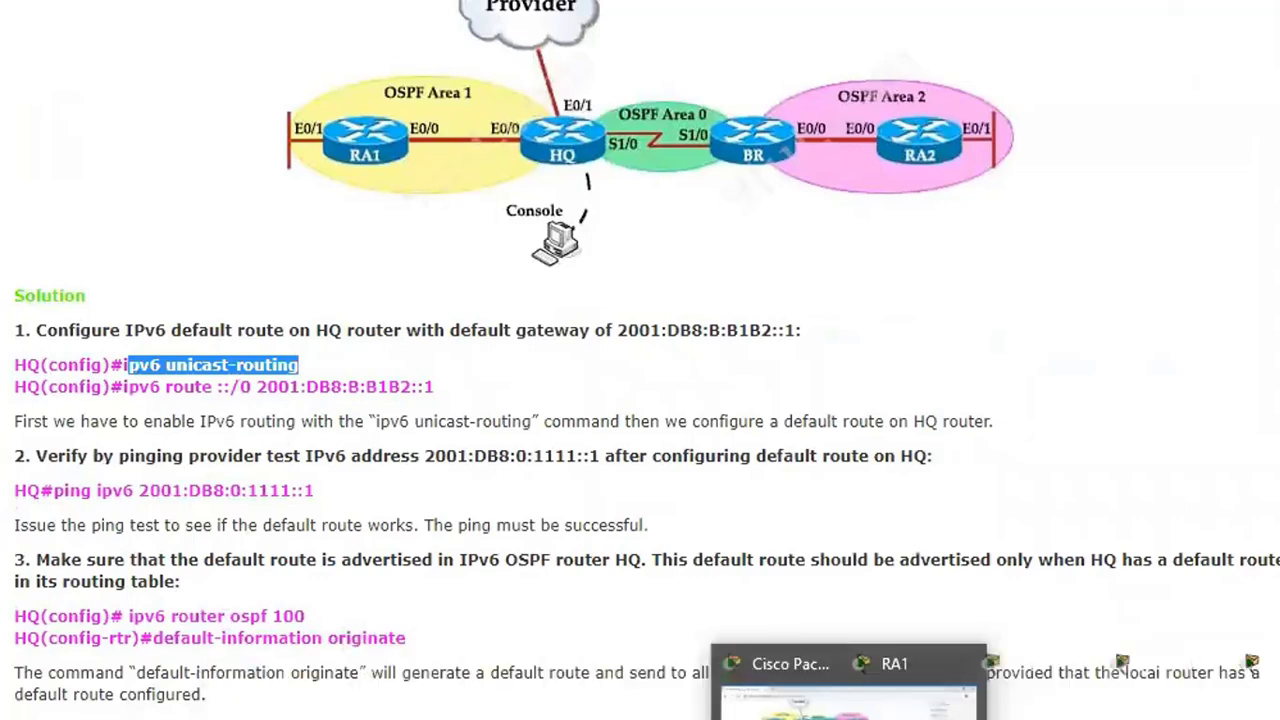
pyautogui.click(400, 690)
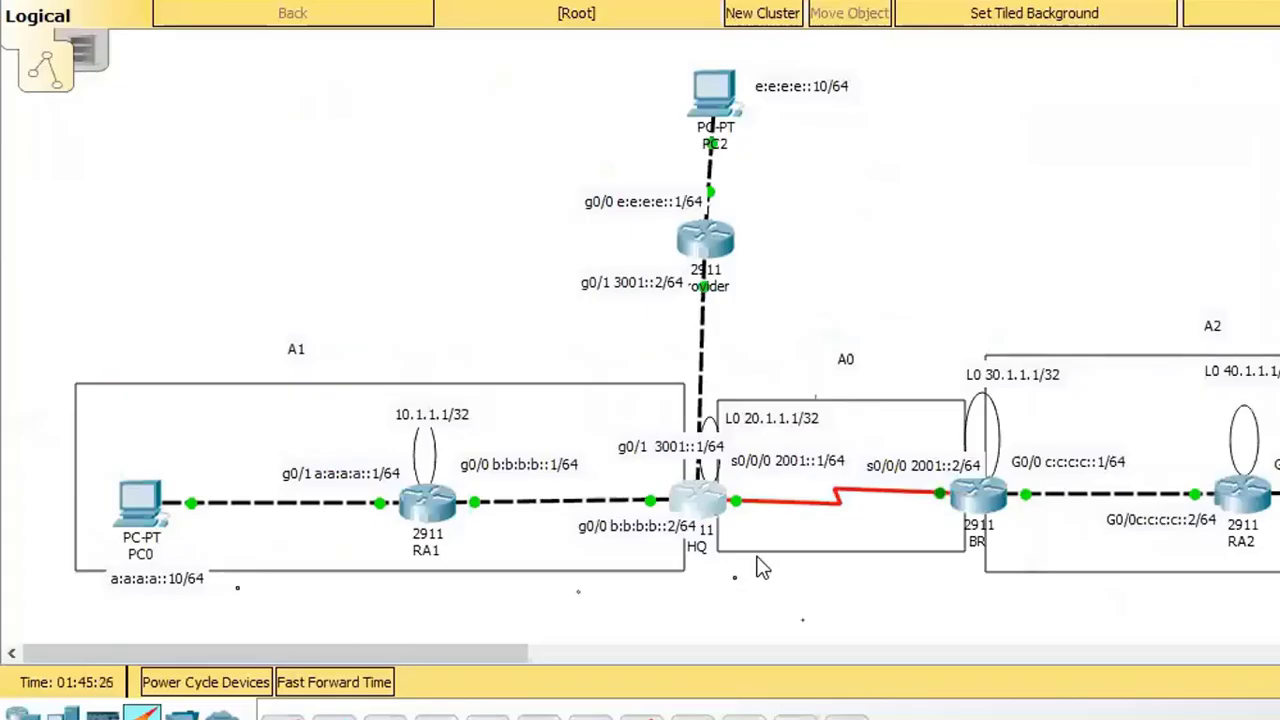
pyautogui.click(672, 510)
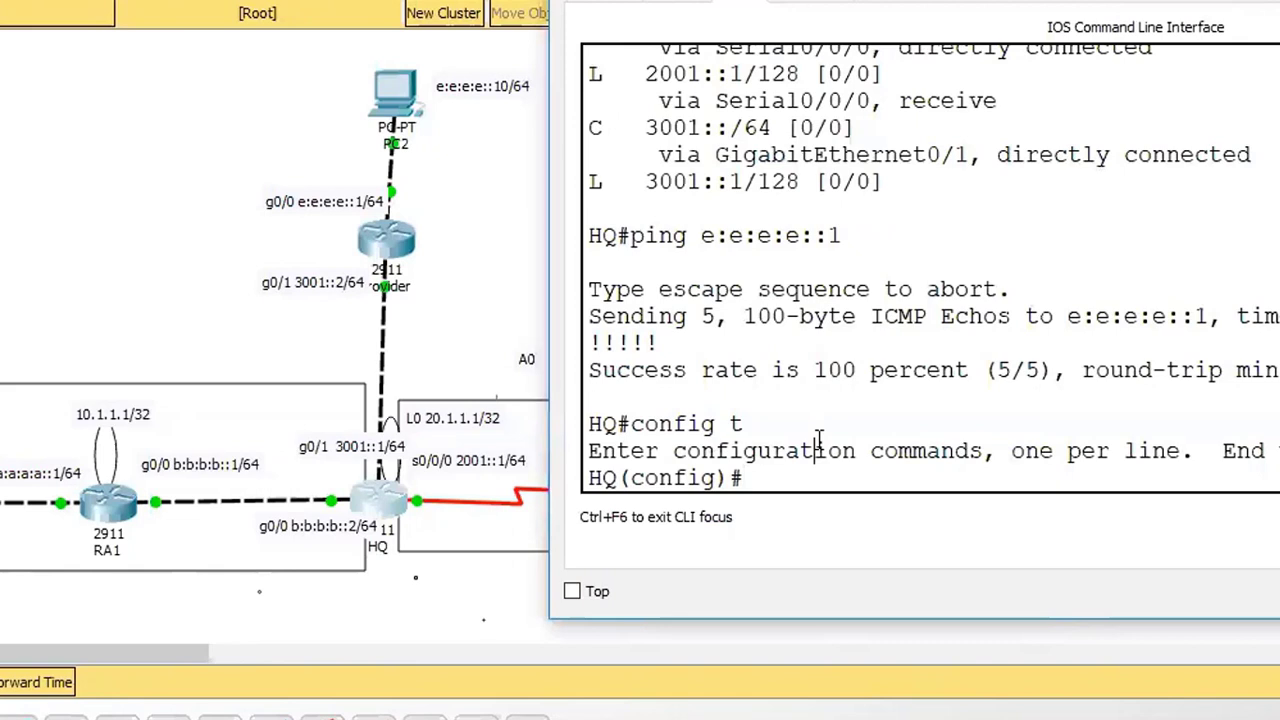
pyautogui.moveTo(800, 450); pyautogui.dragTo(797, 471)
pyautogui.press('Return')
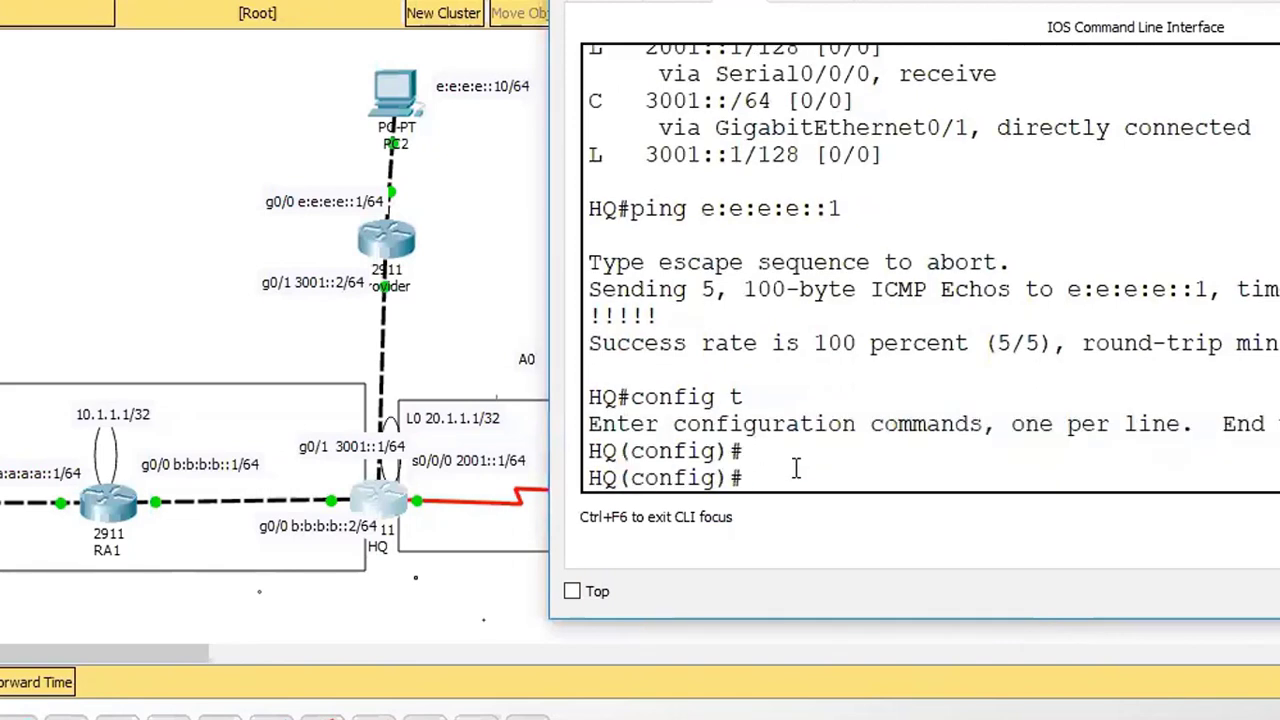
pyautogui.write('ipv')
pyautogui.press('Tab')
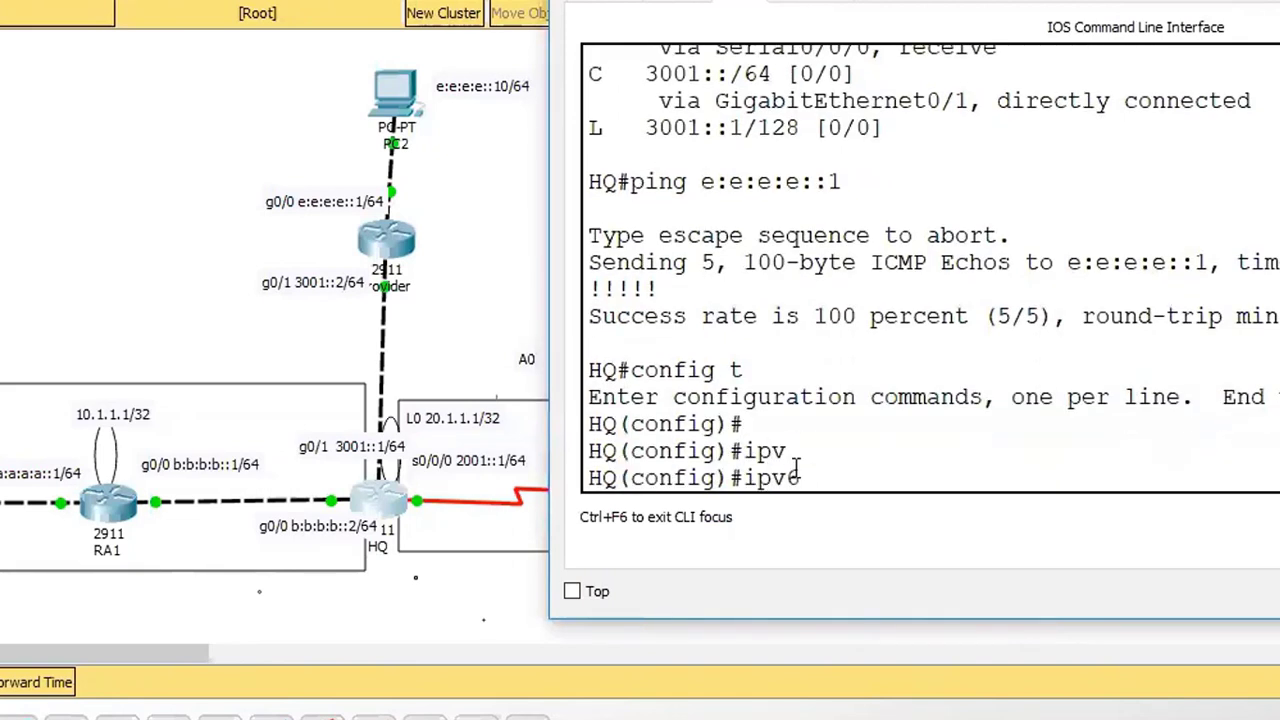
pyautogui.write('uni')
pyautogui.press('Tab')
pyautogui.press('Return')
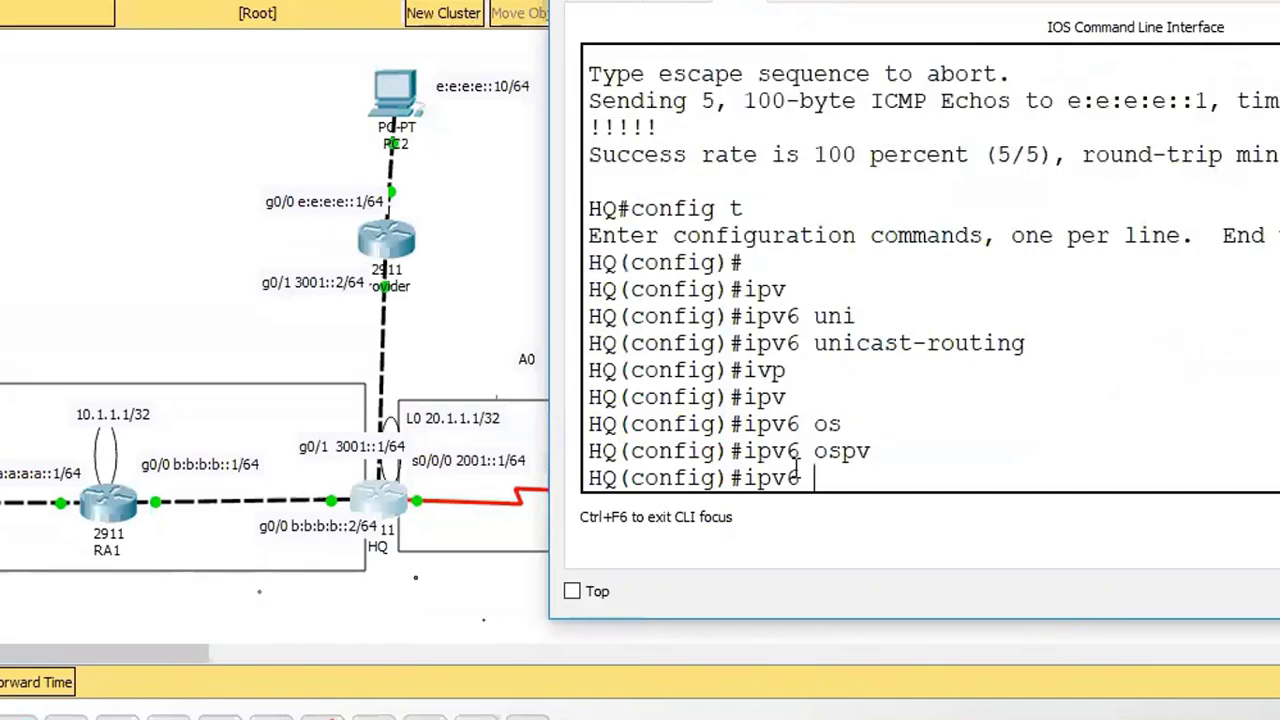
# Start OSPFv3 with 'ipv6 router ospf 1' to enter router configuration mode
pyautogui.write('router')
pyautogui.press('Tab')
pyautogui.write('o')
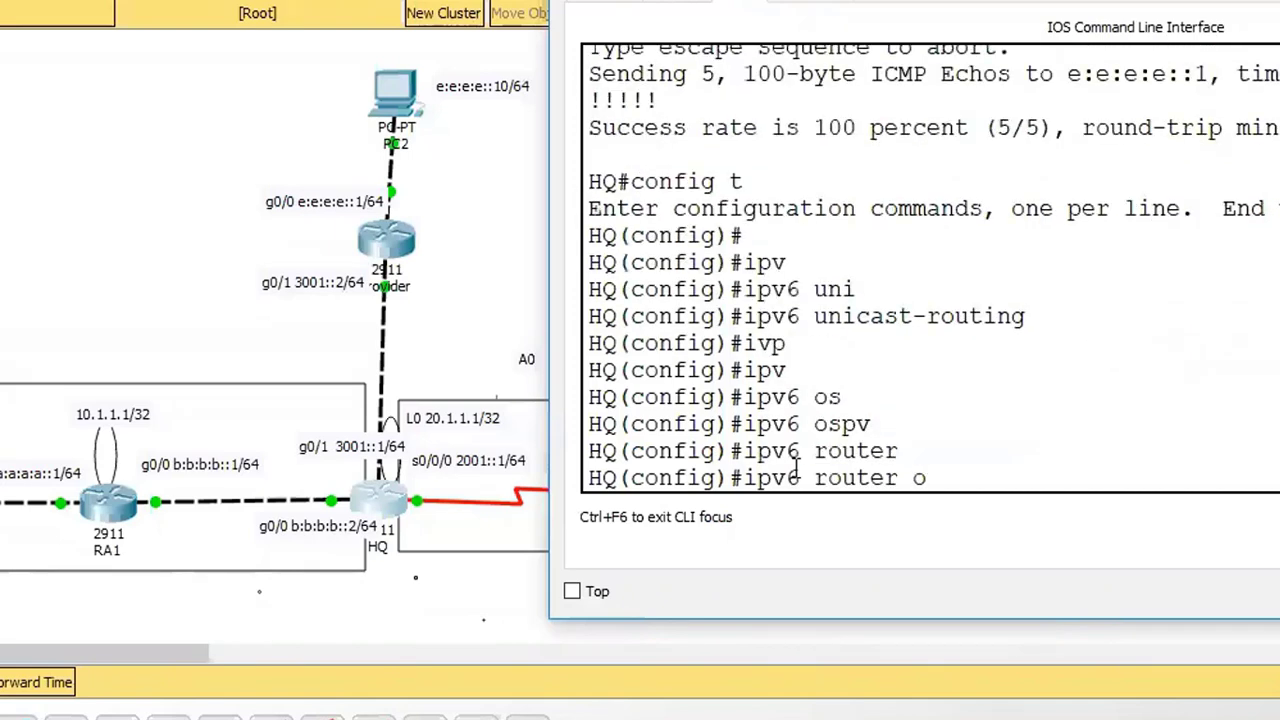
pyautogui.write('s')
pyautogui.press('Tab')
pyautogui.write('?')
pyautogui.write('1')
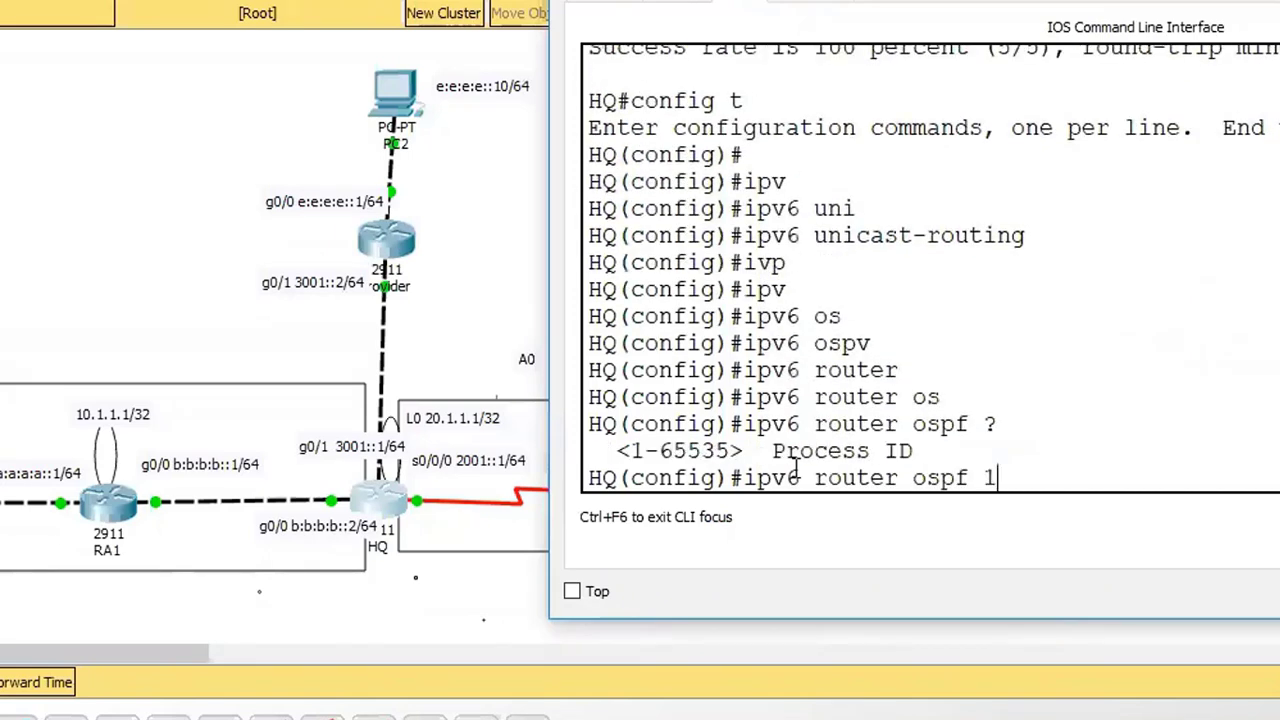
pyautogui.press('Return')
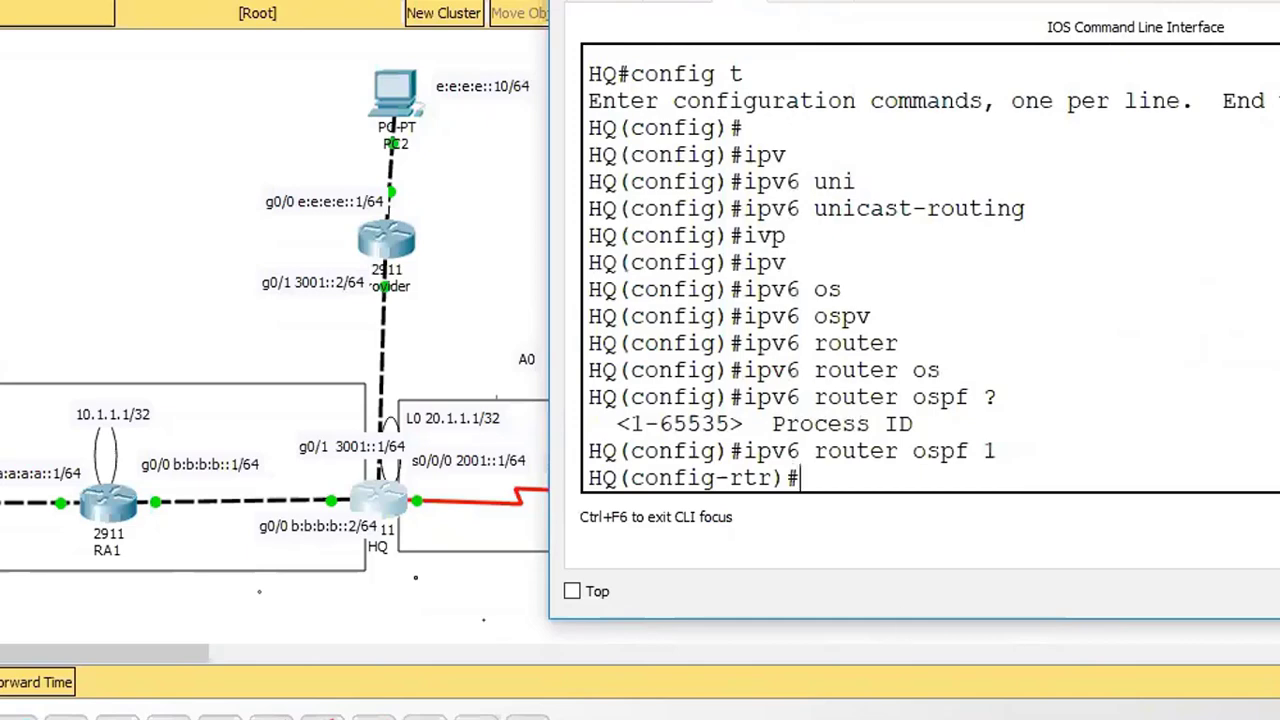
# Check the 9tut sample 'ipv6 router ospf 100' command, then return to HQ's CLI
pyautogui.click(528, 690)
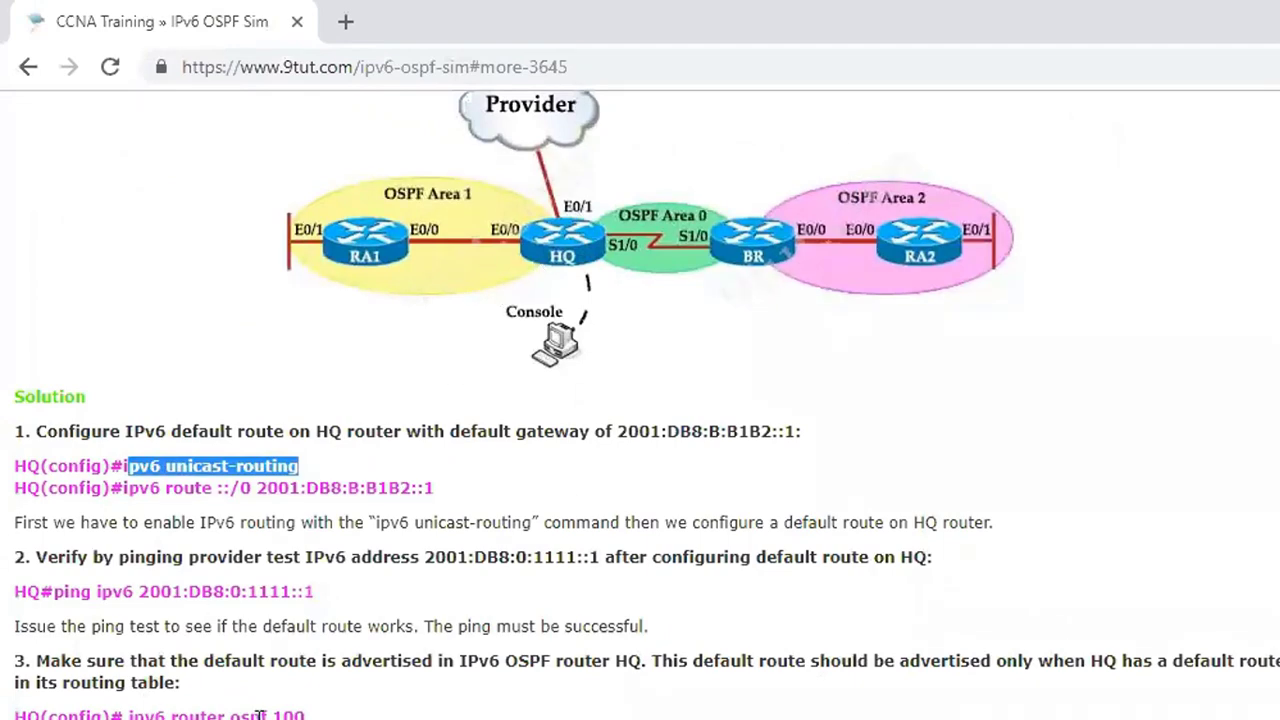
pyautogui.moveTo(304, 715); pyautogui.dragTo(285, 716)
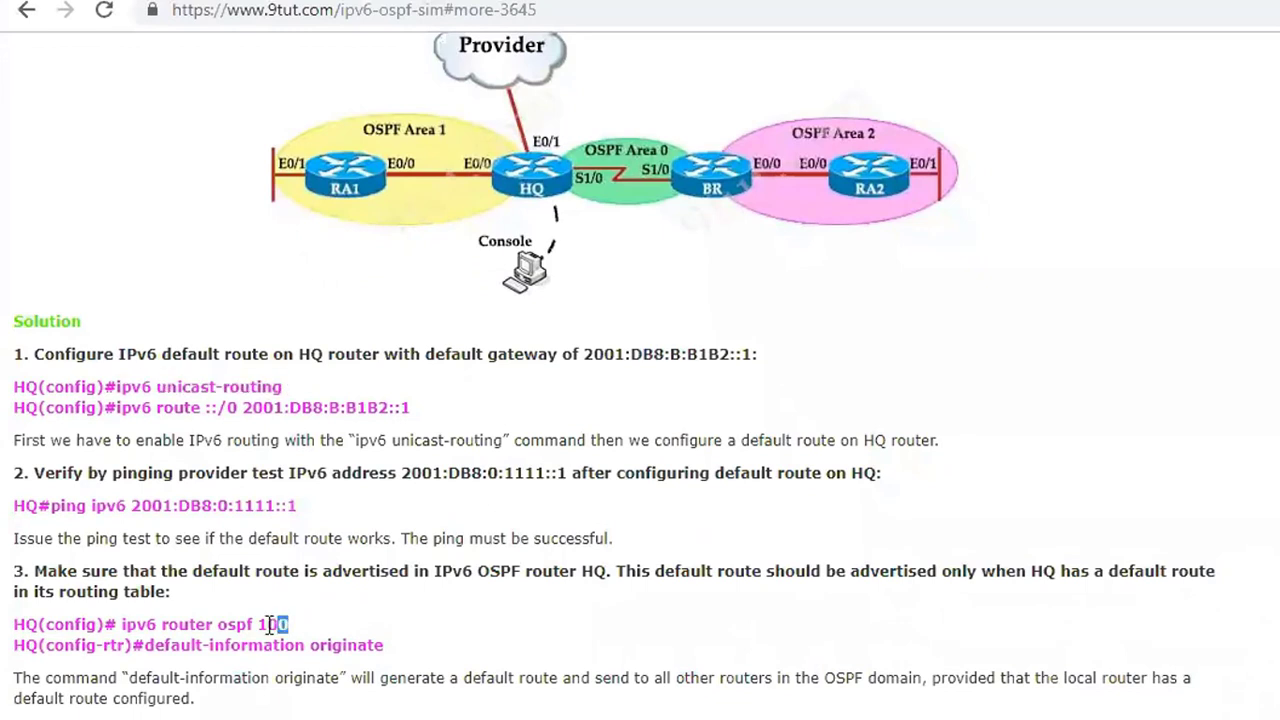
pyautogui.moveTo(269, 624); pyautogui.dragTo(250, 624)
pyautogui.moveTo(250, 624); pyautogui.dragTo(137, 624)
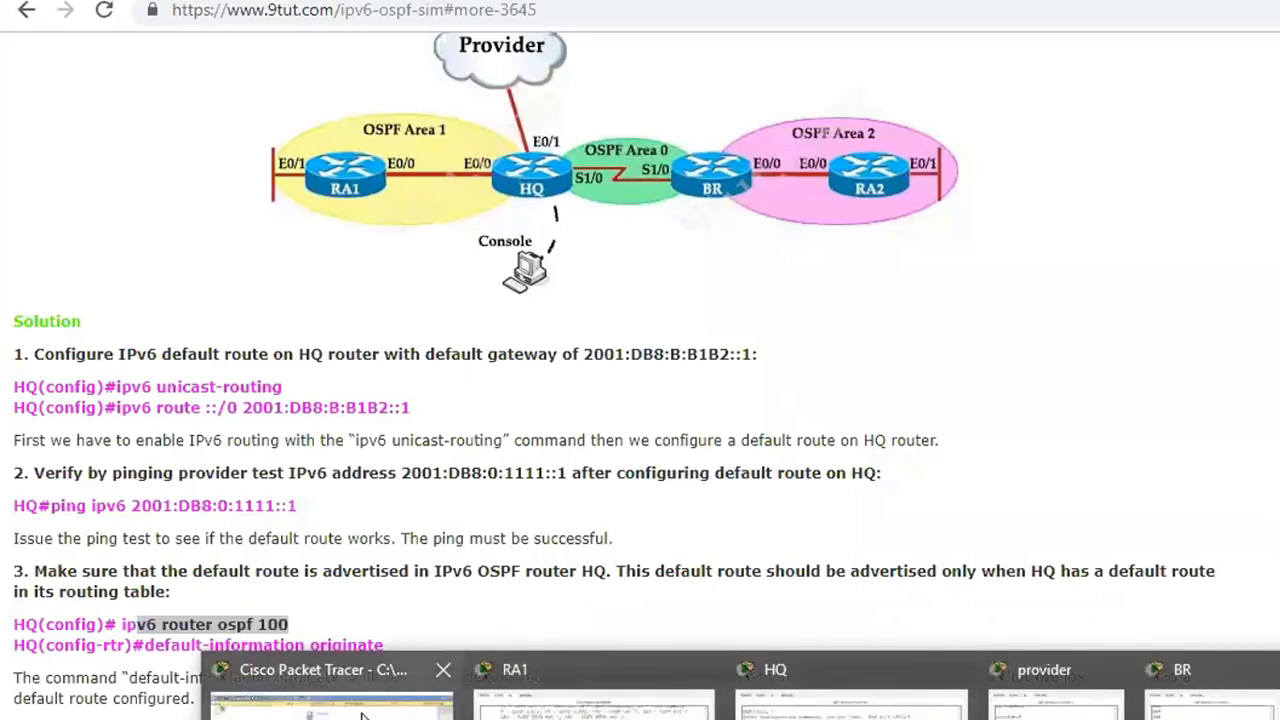
pyautogui.click(330, 705)
pyautogui.click(663, 518)
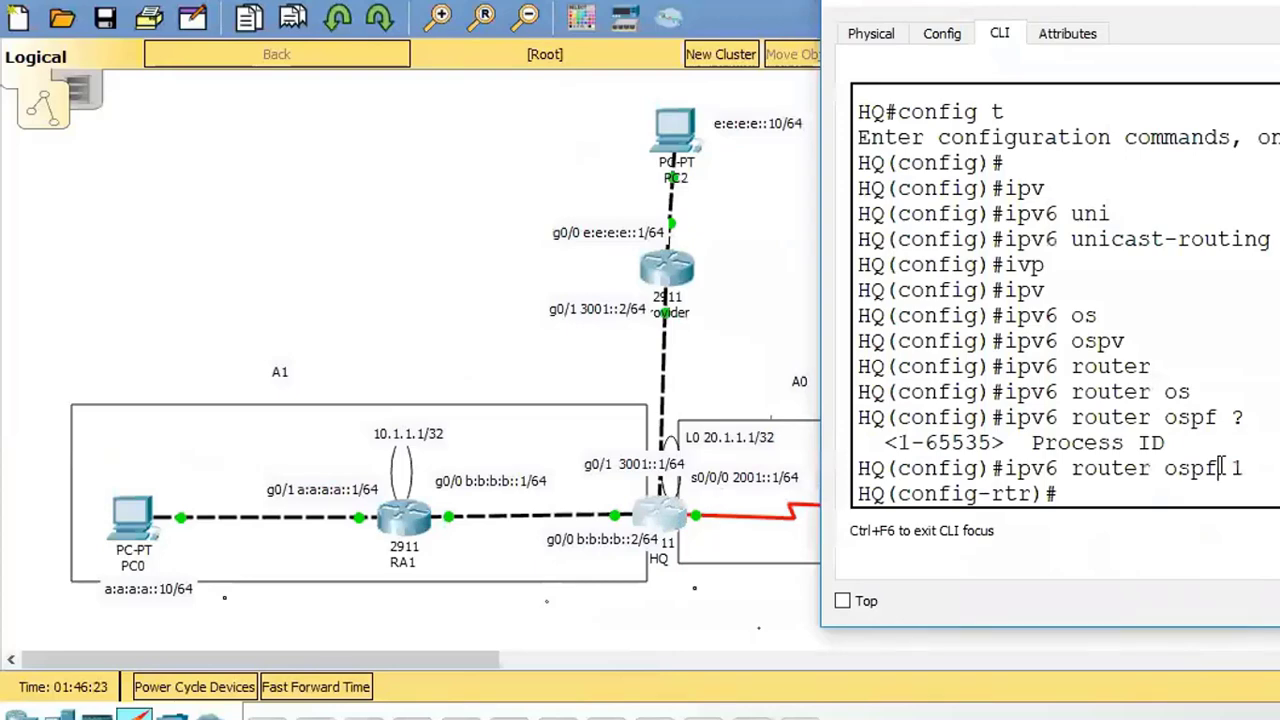
# Apply 'default-information originate' under OSPFv3 process 1 and exit to the HQ# prompt
pyautogui.write('defa')
pyautogui.press('Tab')
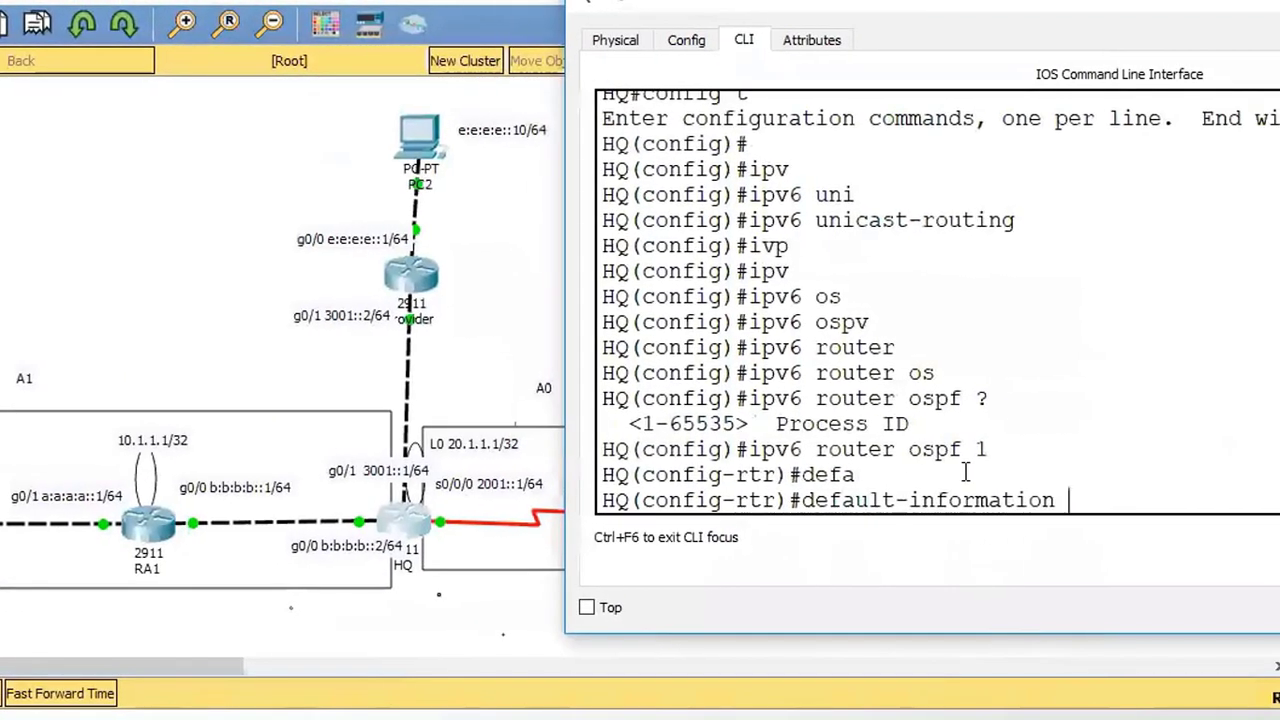
pyautogui.write('?ori')
pyautogui.press('Tab')
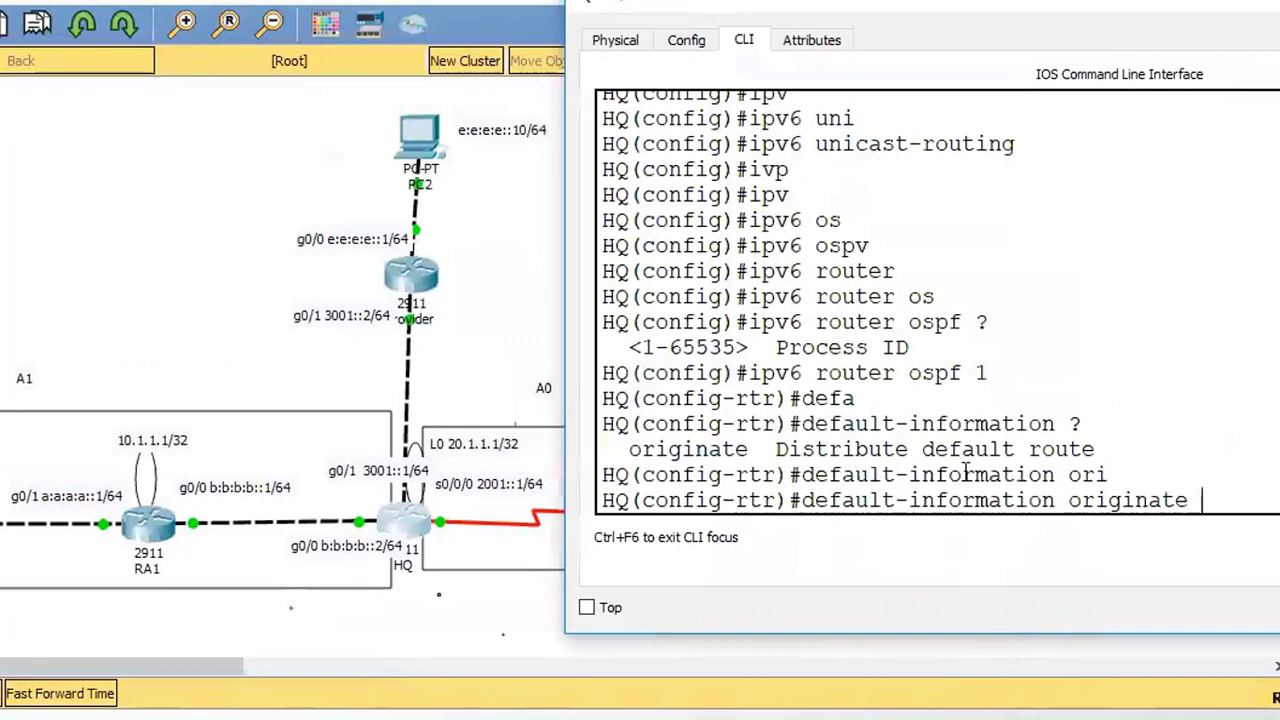
pyautogui.press('Return')
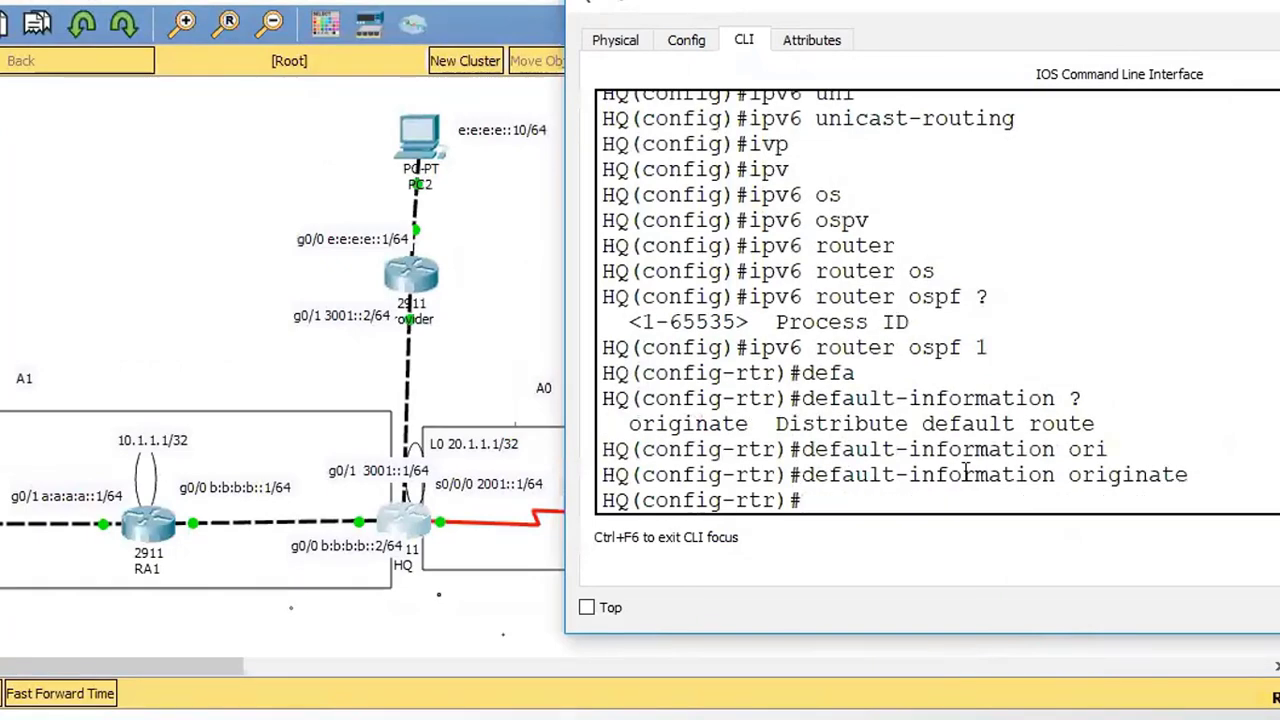
pyautogui.hotkey('ctrl', 'z')
pyautogui.press('Return')
pyautogui.press('Return')
pyautogui.press('Return')
pyautogui.press('Return')
pyautogui.press('Return')
pyautogui.press('Return')
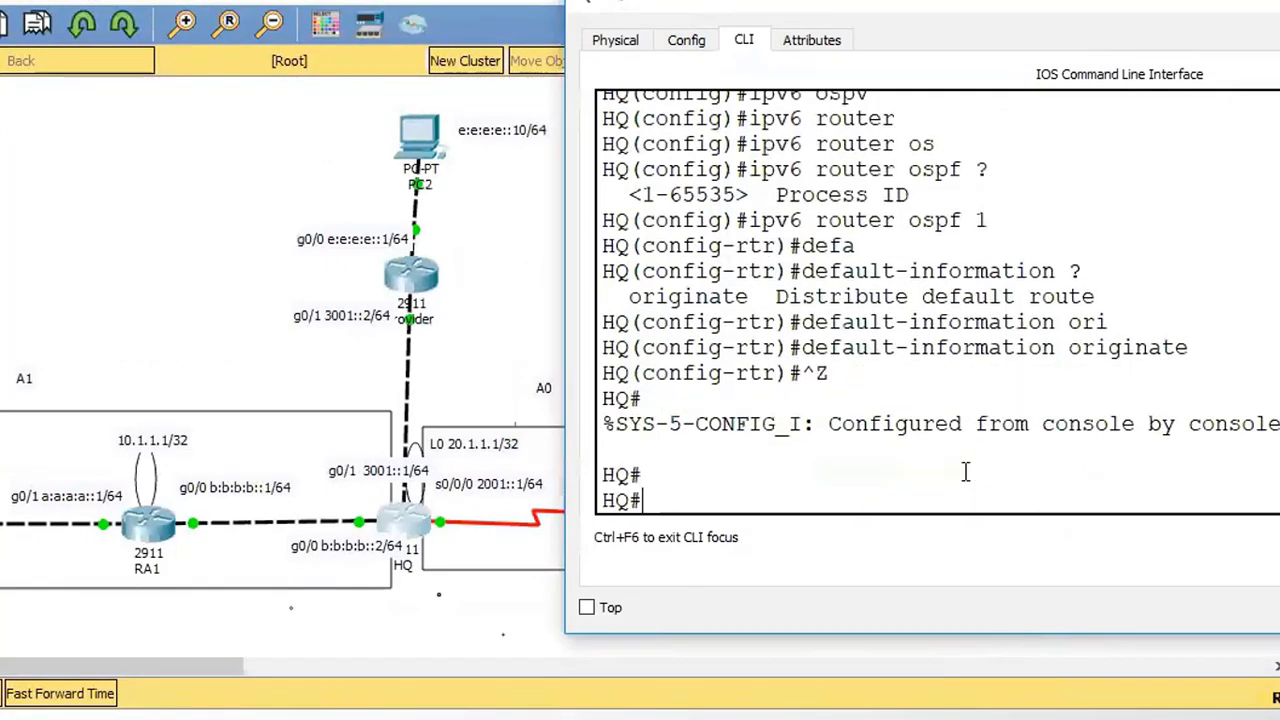
pyautogui.press('Return')
pyautogui.press('Return')
pyautogui.press('Return')
pyautogui.press('Return')
pyautogui.press('Return')
pyautogui.press('Return')
pyautogui.press('Return')
pyautogui.press('Return')
pyautogui.press('Return')
pyautogui.press('Return')
pyautogui.press('Return')
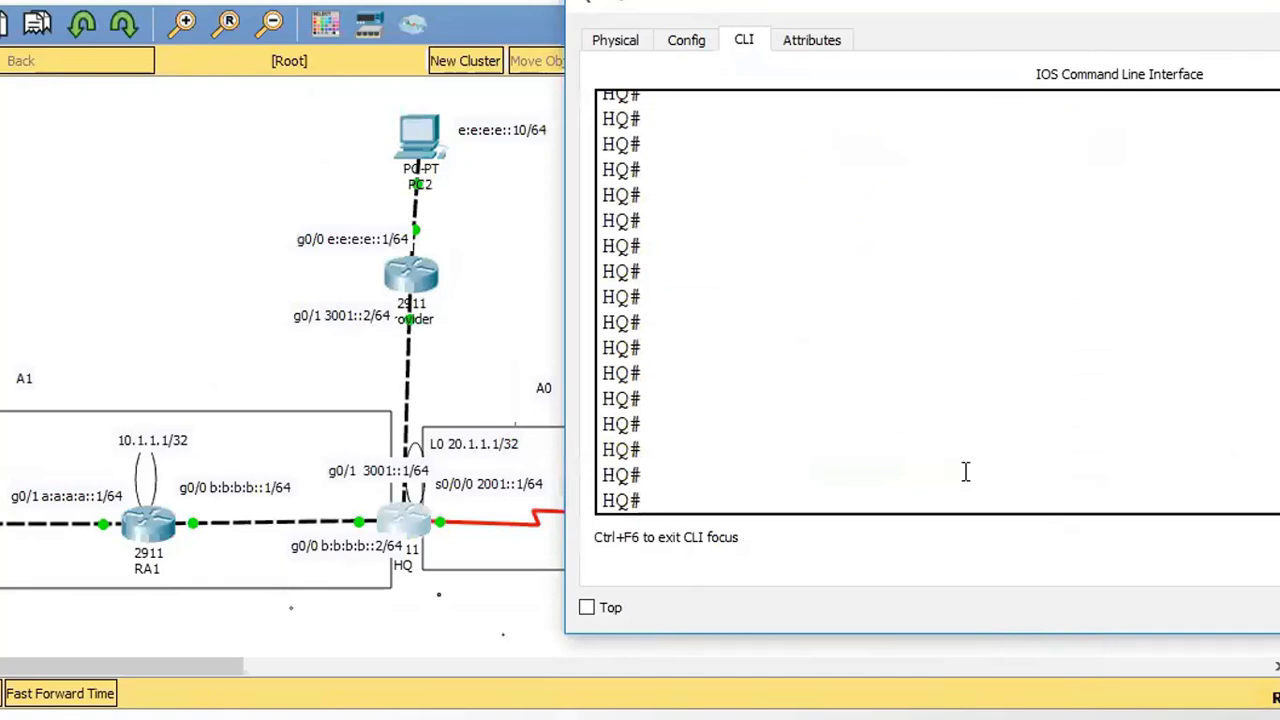
# Open RA1's CLI and confirm the OE2 default route ::/0 in its IPv6 routing table
pyautogui.click(145, 340)
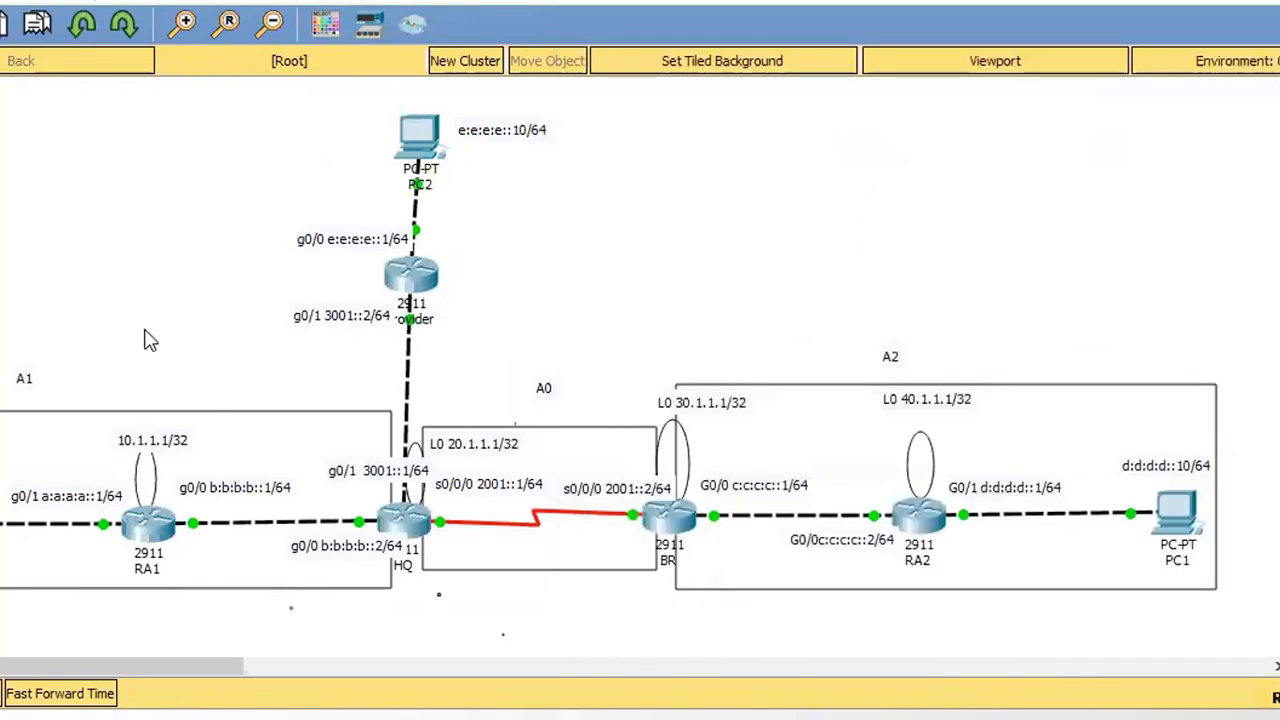
pyautogui.click(138, 537)
pyautogui.click(650, 510)
pyautogui.write('sh ipv6 route')
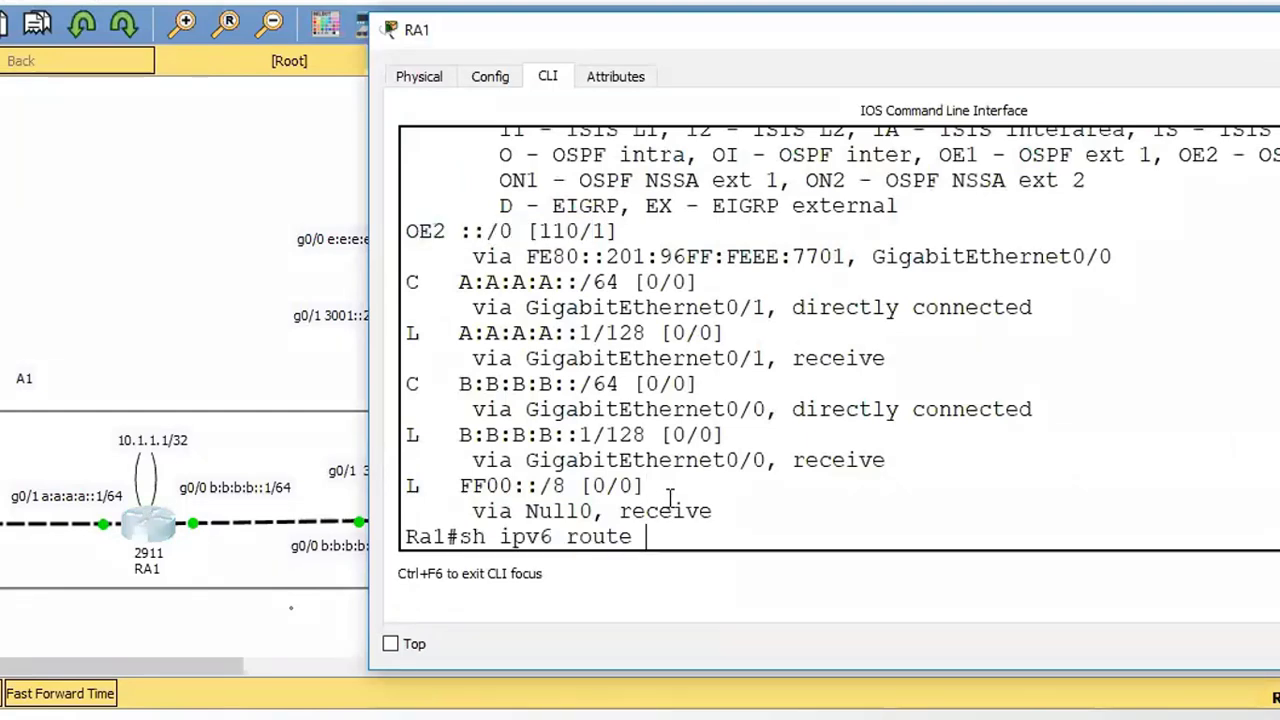
pyautogui.press('BackSpace')
pyautogui.press('BackSpace')
pyautogui.press('BackSpace')
pyautogui.press('BackSpace')
pyautogui.press('BackSpace')
pyautogui.press('BackSpace')
pyautogui.press('BackSpace')
pyautogui.press('BackSpace')
pyautogui.press('BackSpace')
pyautogui.press('BackSpace')
pyautogui.press('BackSpace')
pyautogui.press('BackSpace')
pyautogui.press('BackSpace')
pyautogui.press('BackSpace')
pyautogui.doubleClick(411, 233)
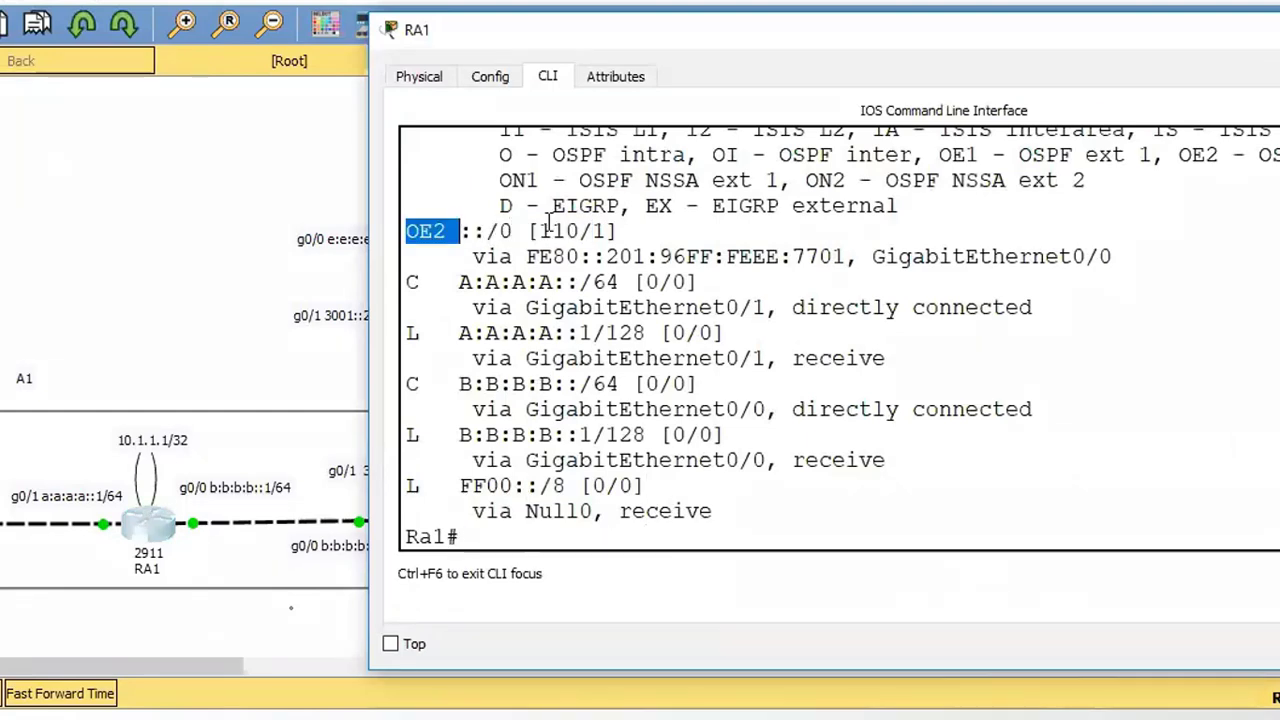
pyautogui.moveTo(549, 220); pyautogui.dragTo(597, 224)
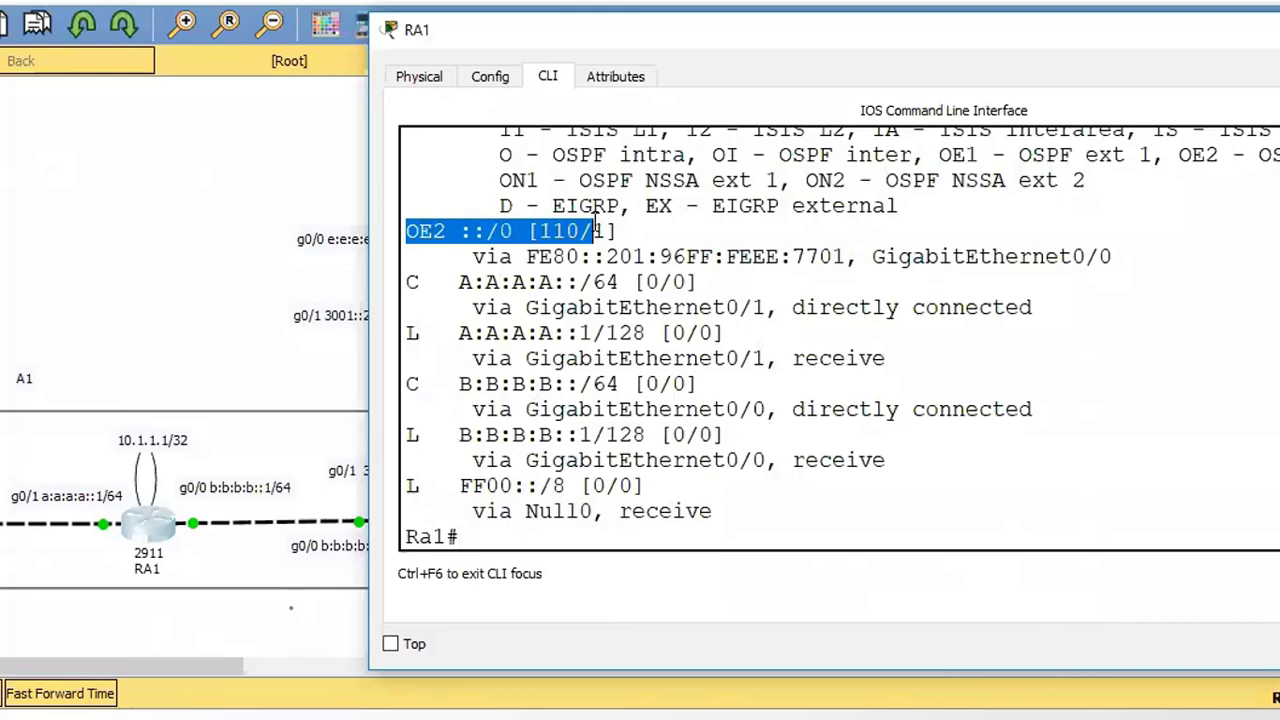
pyautogui.click(66, 270)
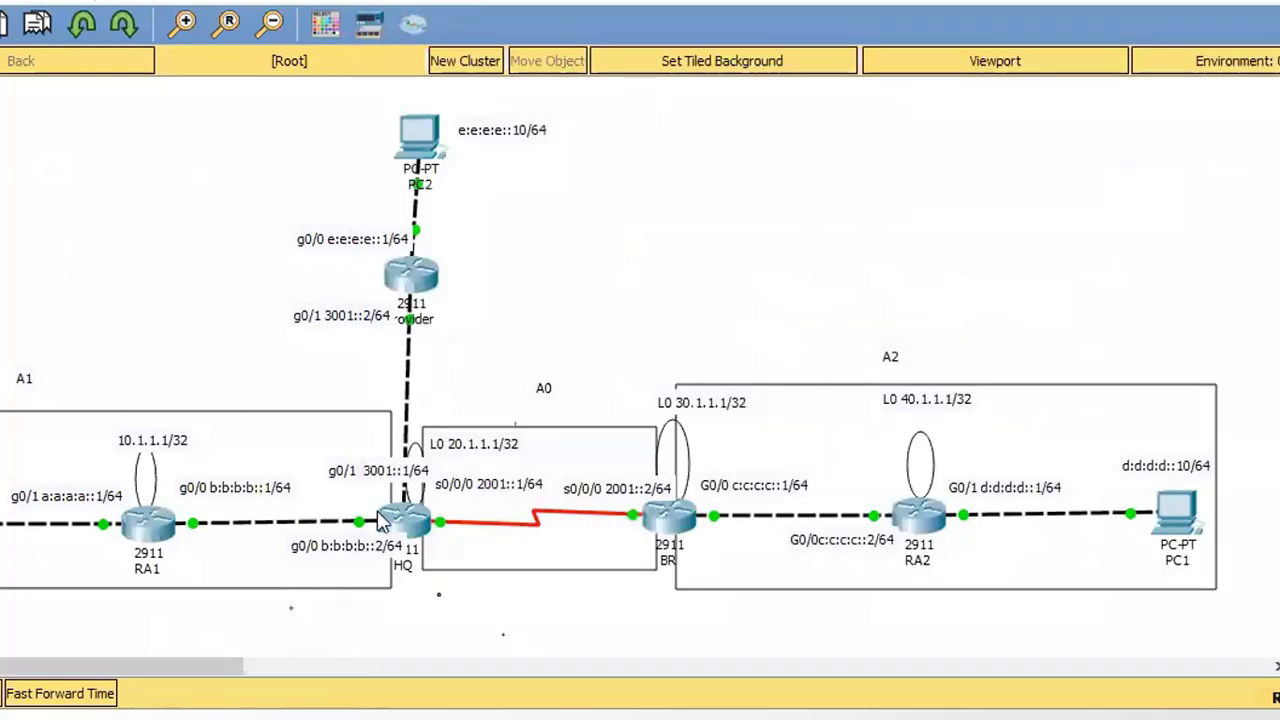
# Run 'show ipv6 ospf neighbor' on HQ, showing only 10.1.1.1 on GigabitEthernet0/0
pyautogui.click(410, 535)
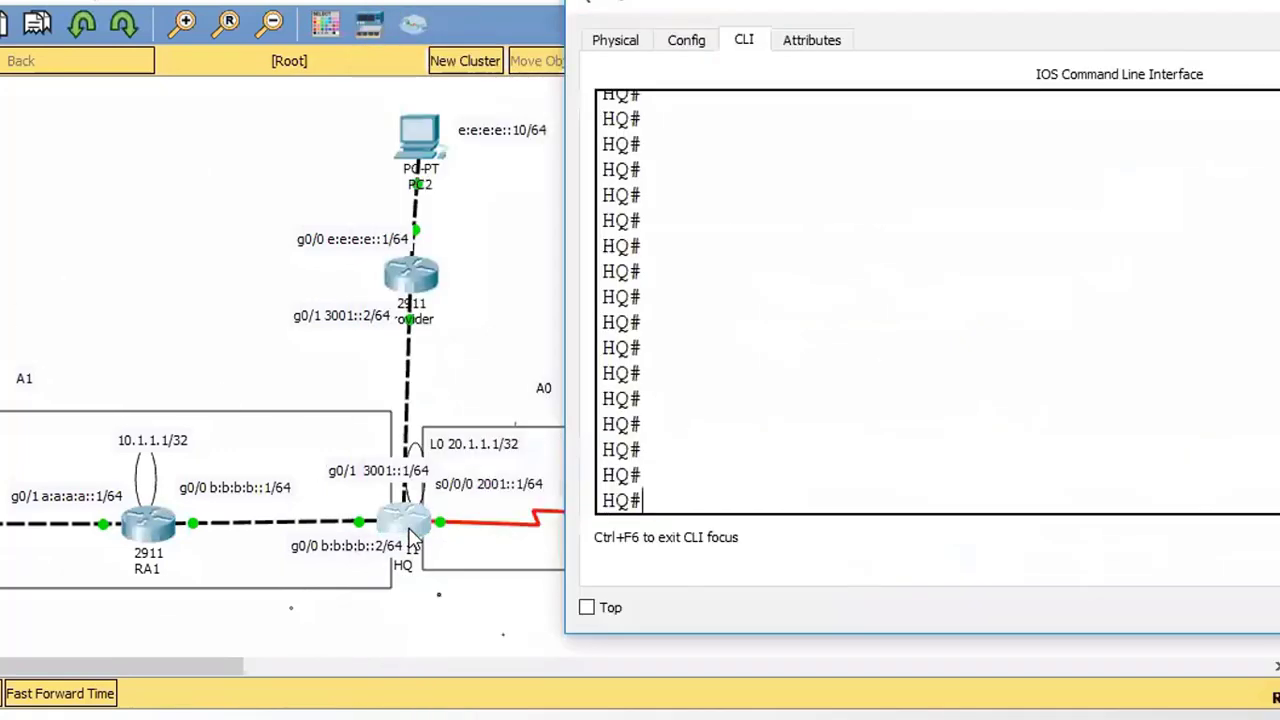
pyautogui.write('sh ipv')
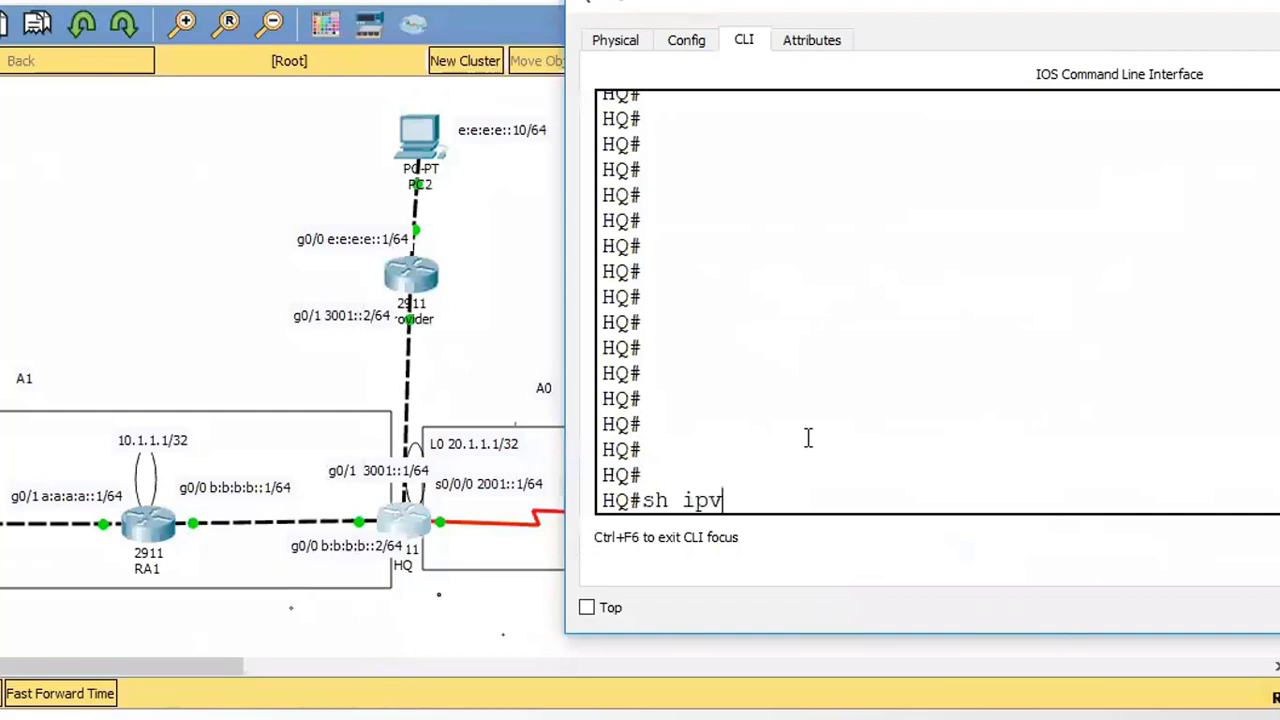
pyautogui.press('Tab')
pyautogui.write('os')
pyautogui.press('Tab')
pyautogui.write('ne')
pyautogui.press('Tab')
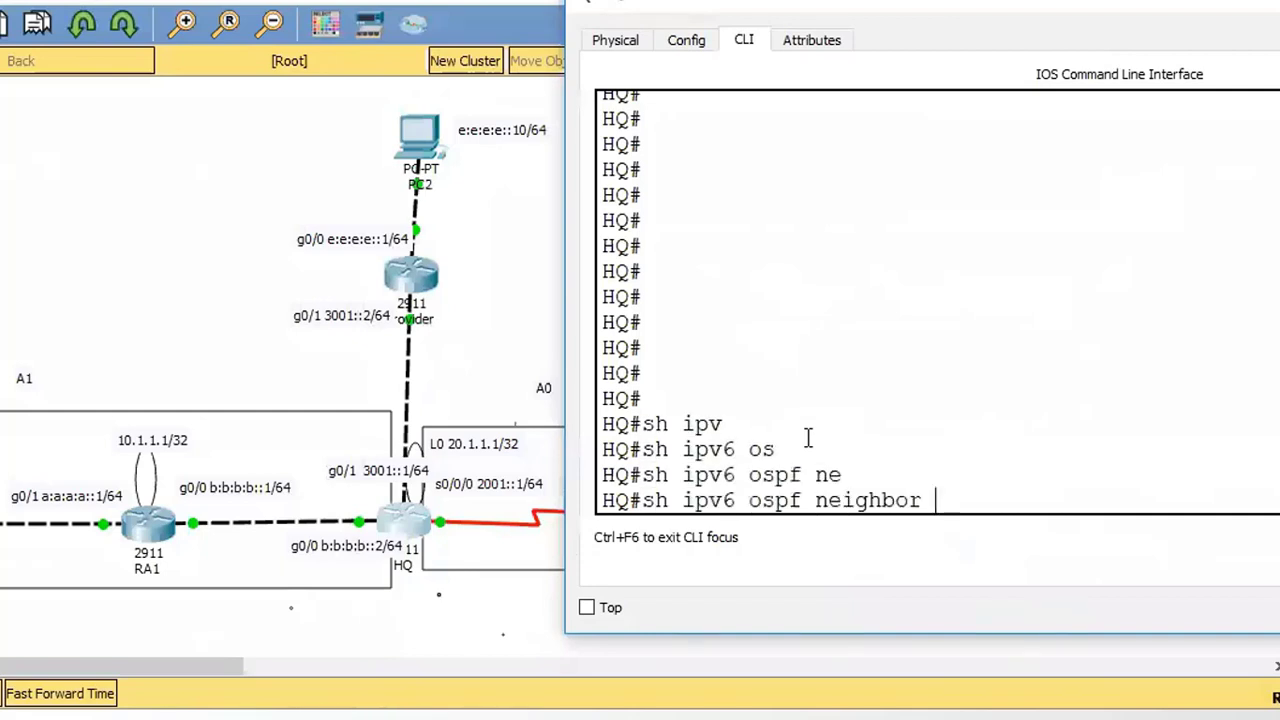
pyautogui.press('Return')
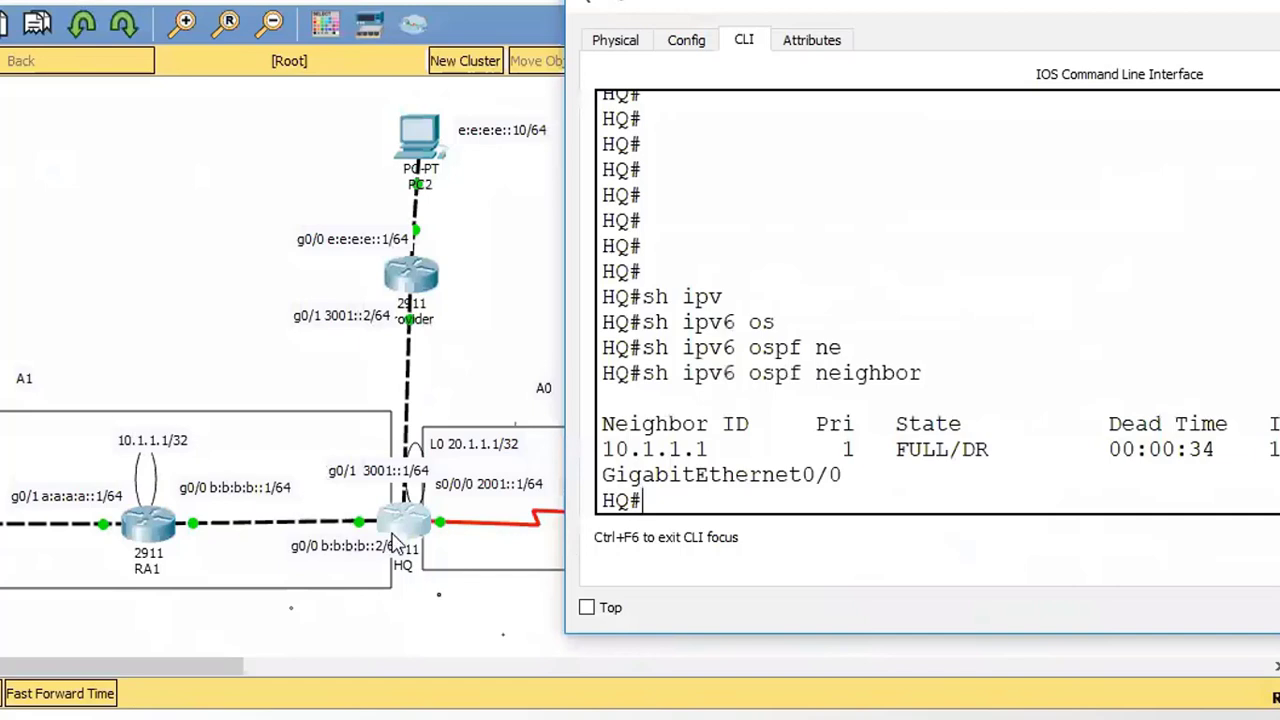
# Inspect the HQ–BR serial link labels on the topology and reopen HQ's CLI
pyautogui.click(510, 370)
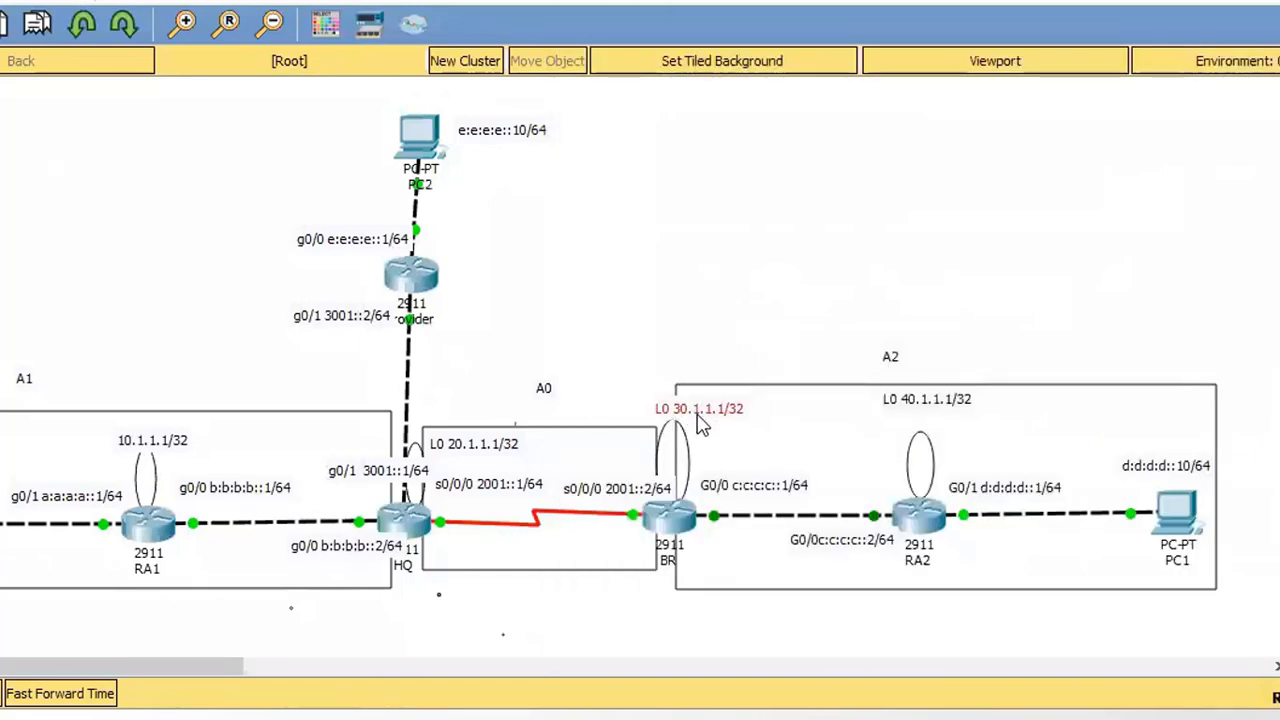
pyautogui.moveTo(700, 425); pyautogui.dragTo(694, 429)
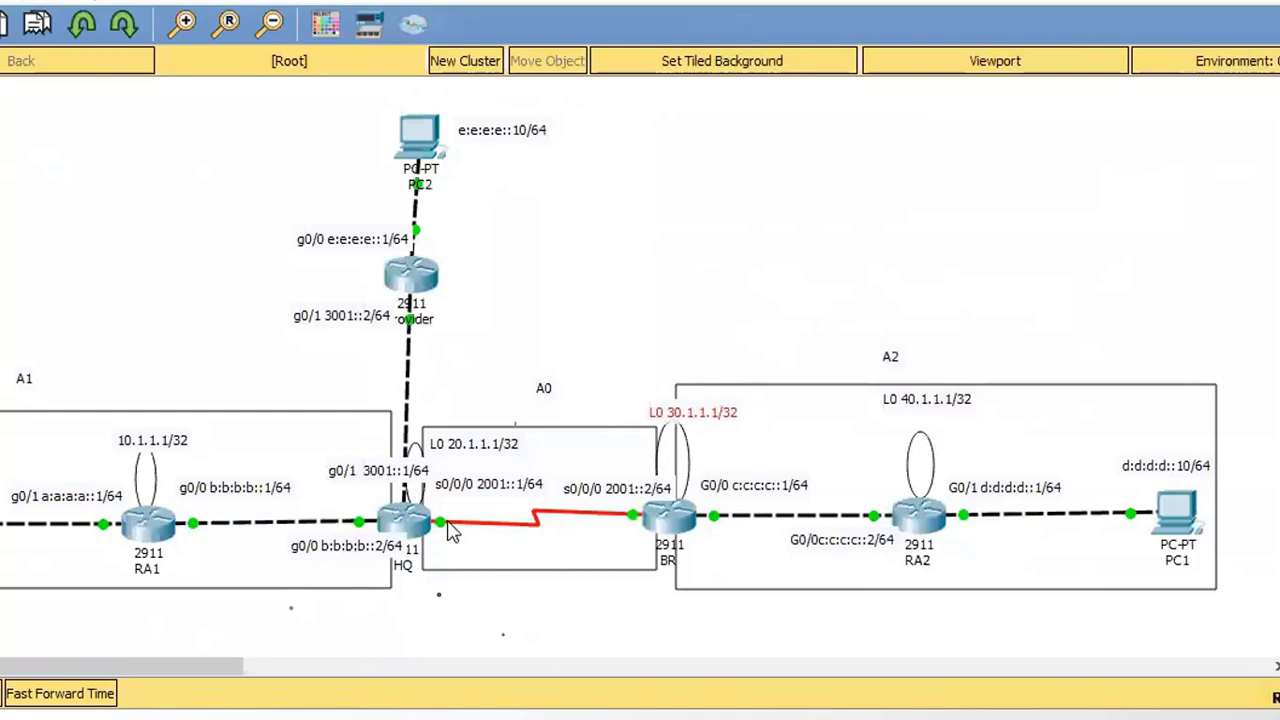
pyautogui.moveTo(472, 486); pyautogui.dragTo(468, 486)
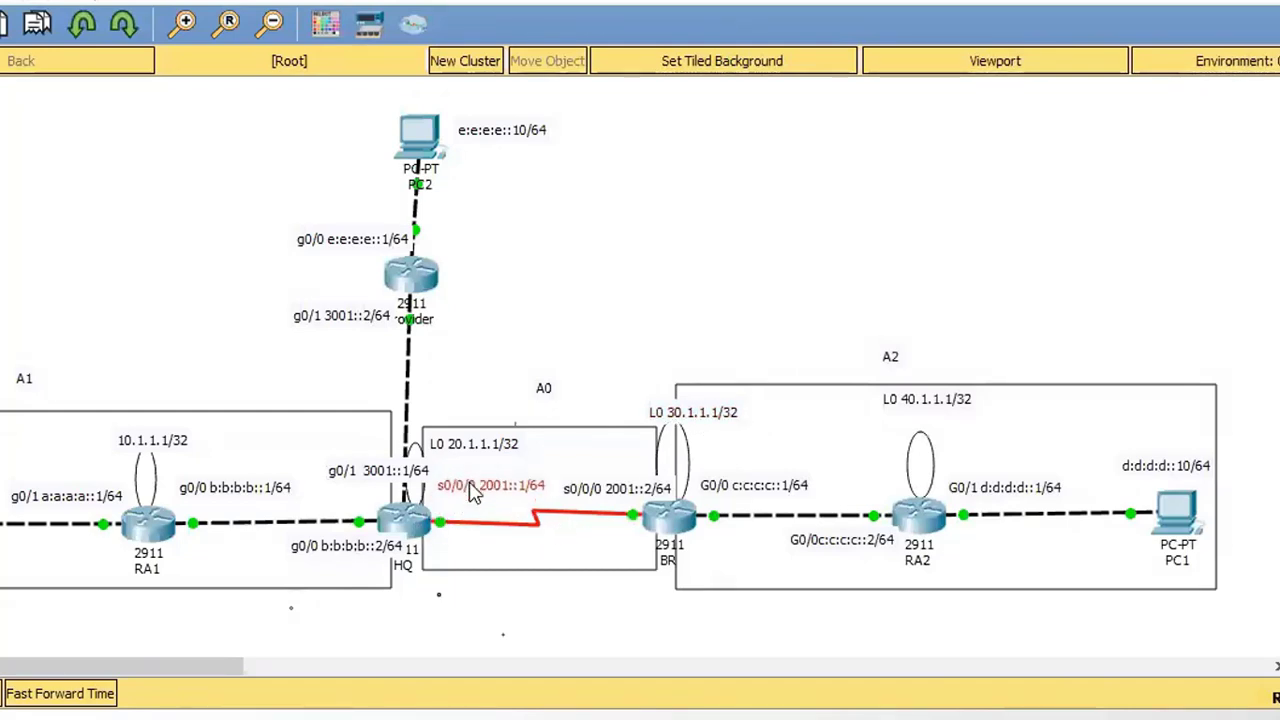
pyautogui.click(412, 530)
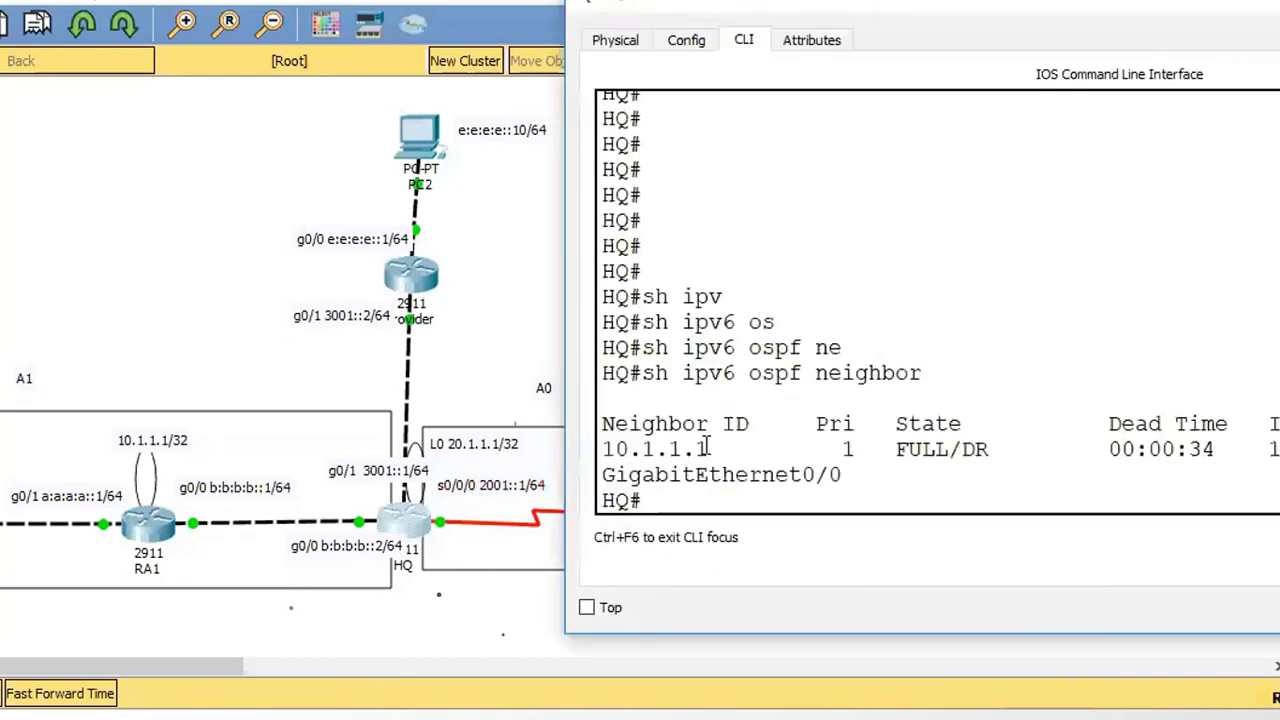
# Run 'show ipv6 protocols' on HQ and note GigabitEthernet0/0 as the only OSPF interface
pyautogui.write('sh ipv')
pyautogui.press('Tab')
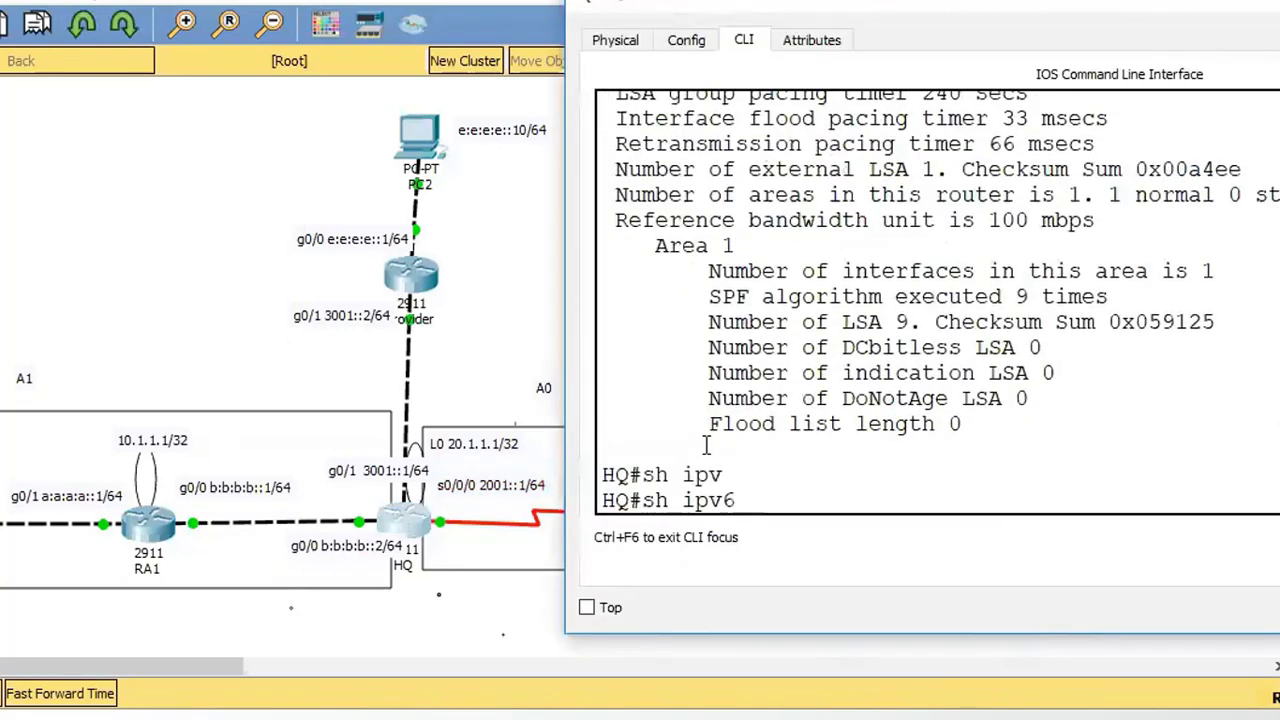
pyautogui.write('pro')
pyautogui.press('Tab')
pyautogui.press('Return')
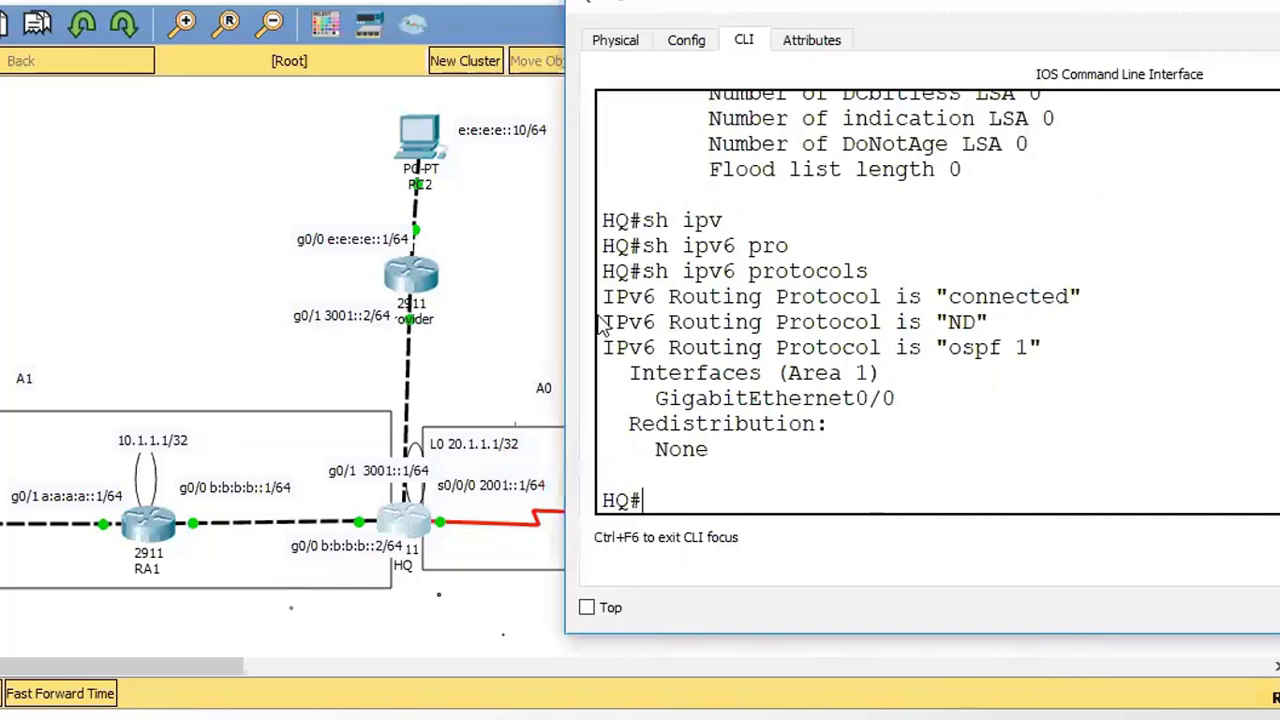
pyautogui.moveTo(656, 398); pyautogui.dragTo(907, 398)
pyautogui.click(905, 486)
# Display HQ's running-config and find GigabitEthernet0/0 with ipv6 ospf 1 area 1
pyautogui.write('shp')
pyautogui.press('BackSpace')
pyautogui.write('run')
pyautogui.press('Tab')
pyautogui.press('Return')
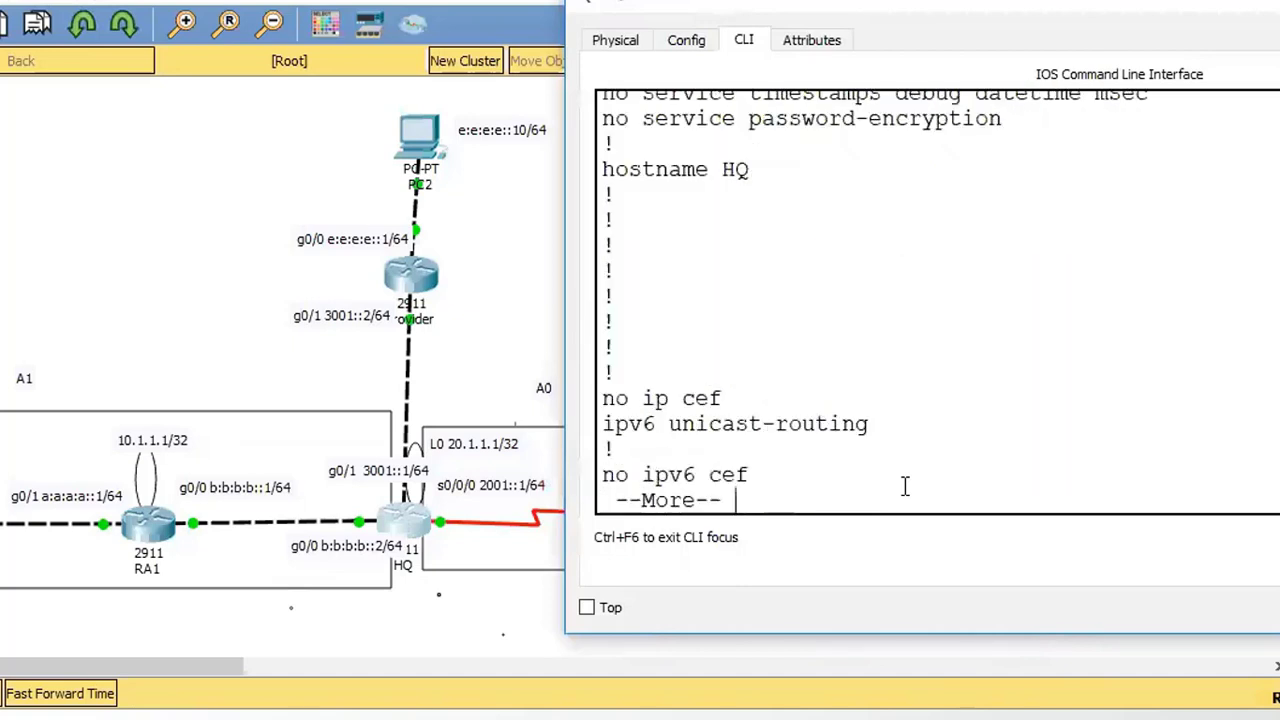
pyautogui.press('space')
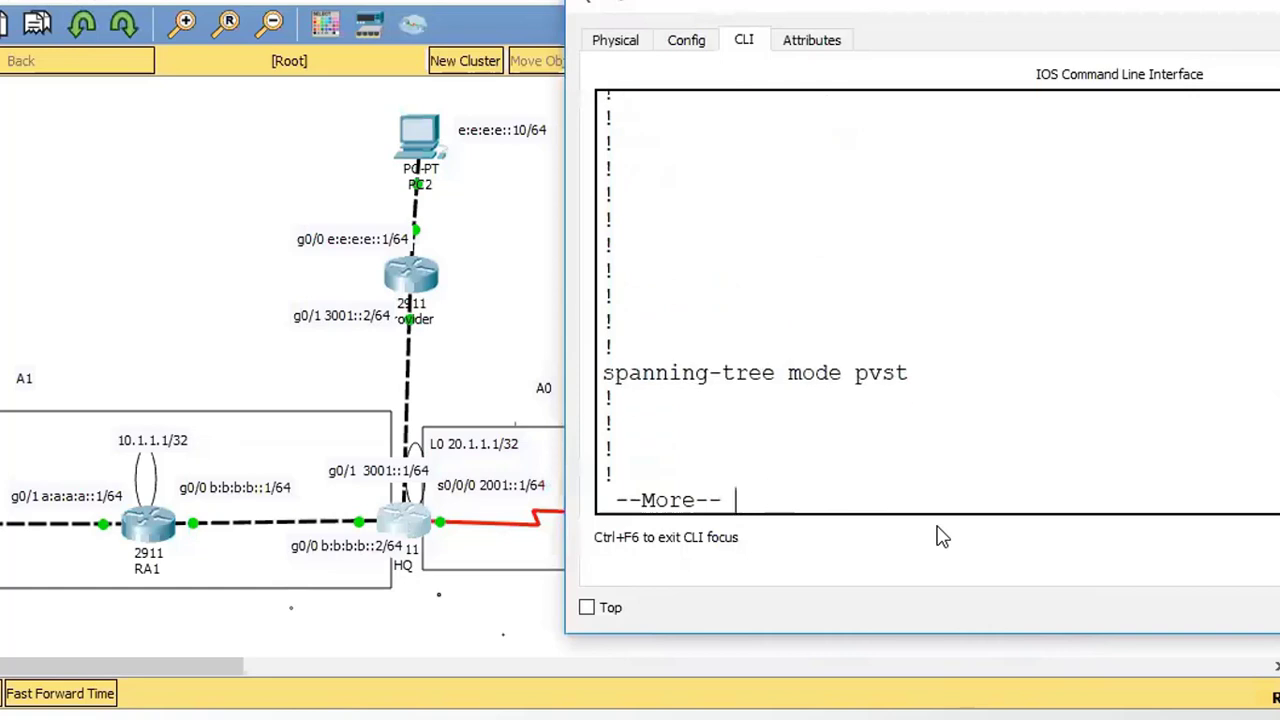
pyautogui.press('space')
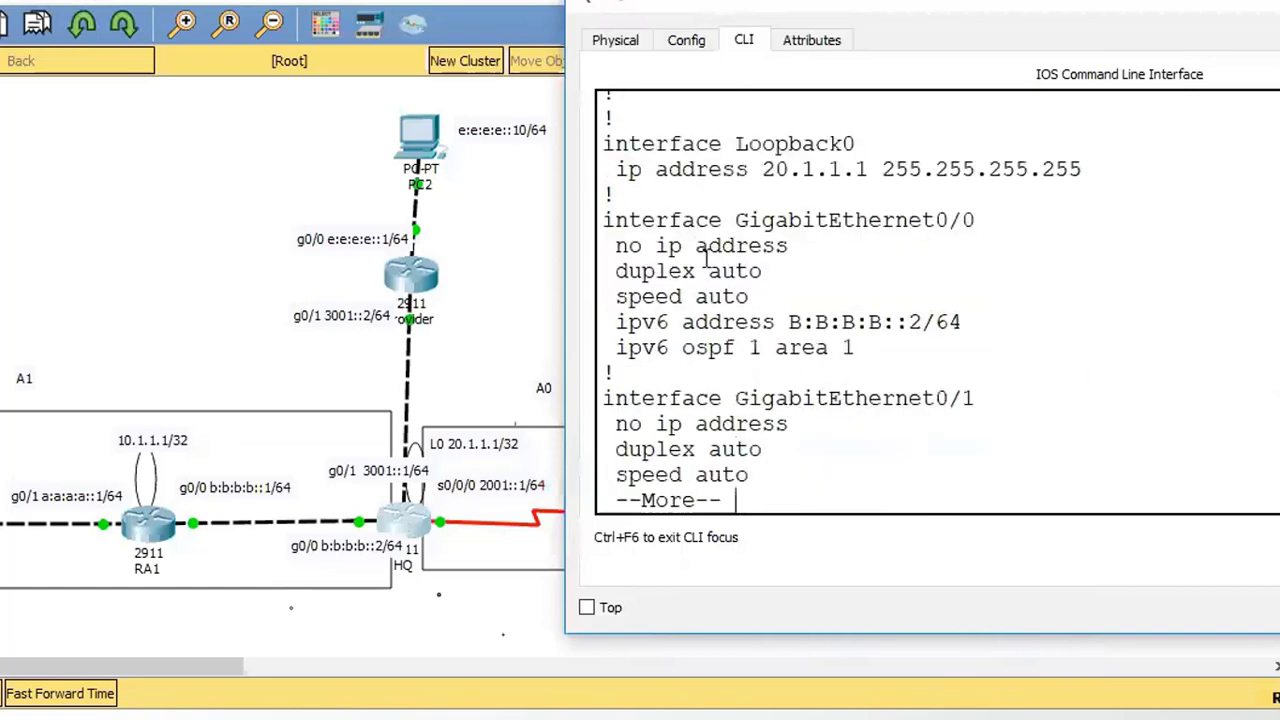
pyautogui.moveTo(614, 220); pyautogui.dragTo(864, 341)
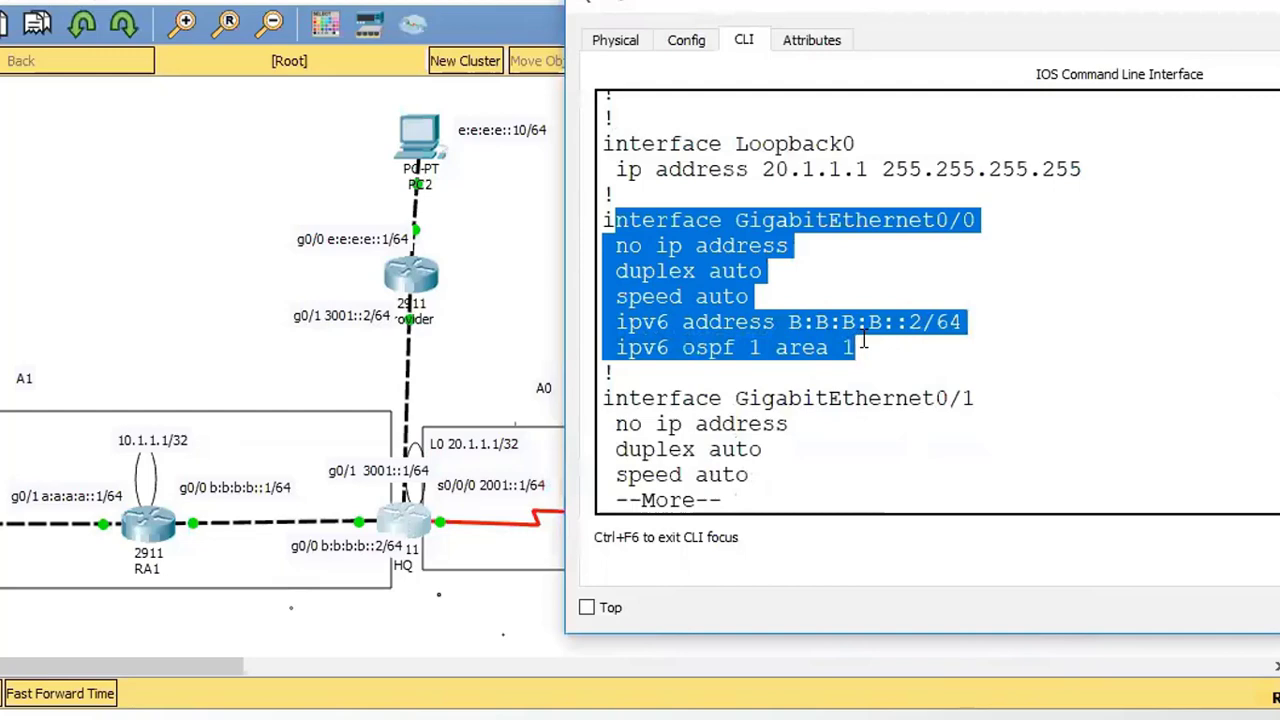
# Page further to the Serial0/0/0 block, which only has 2001::1/64 and no OSPF area
pyautogui.press('Return')
pyautogui.press('Return')
pyautogui.press('Return')
pyautogui.press('Return')
pyautogui.press('Return')
pyautogui.press('Return')
pyautogui.press('Return')
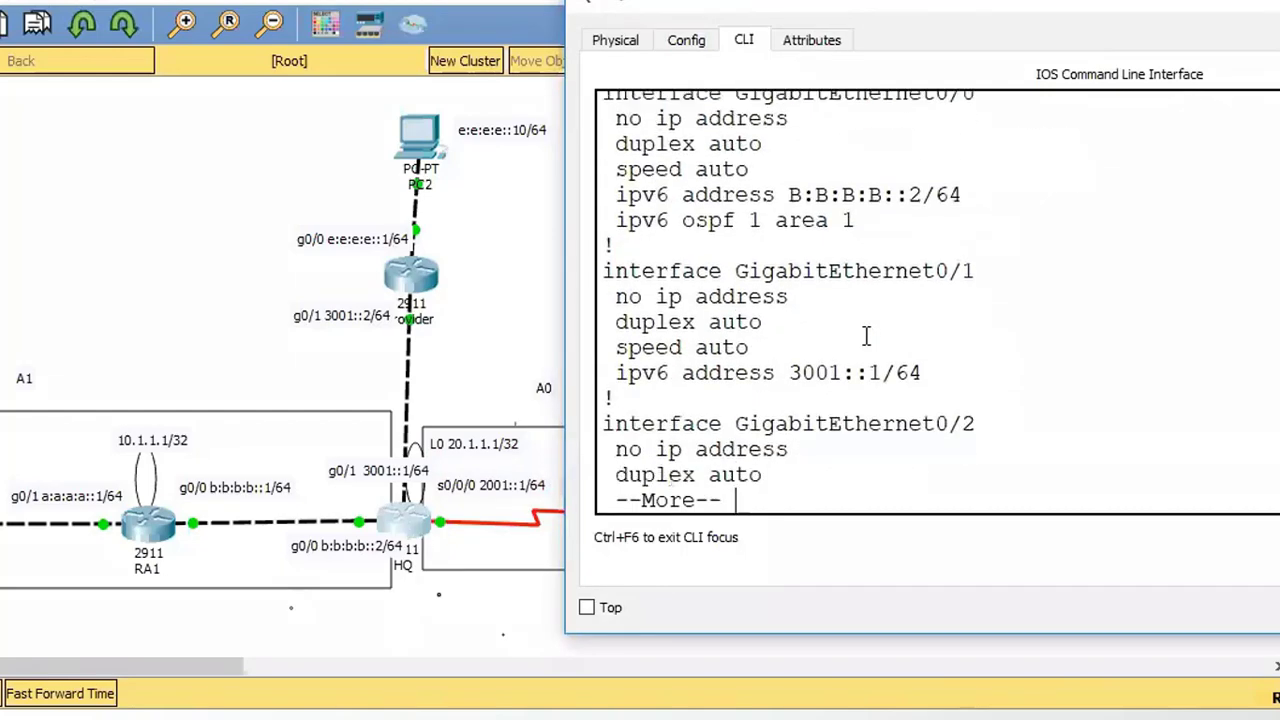
pyautogui.scroll(1, 866, 336)
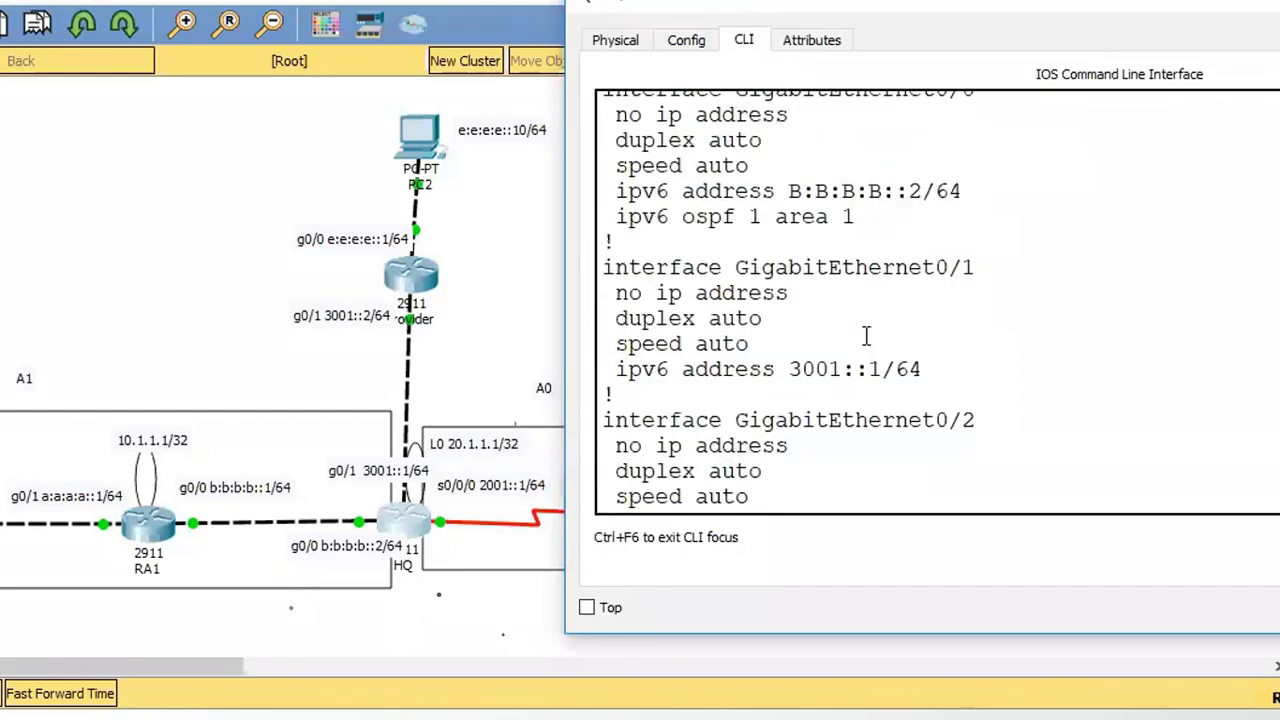
pyautogui.scroll(1, 866, 336)
pyautogui.scroll(2, 866, 336)
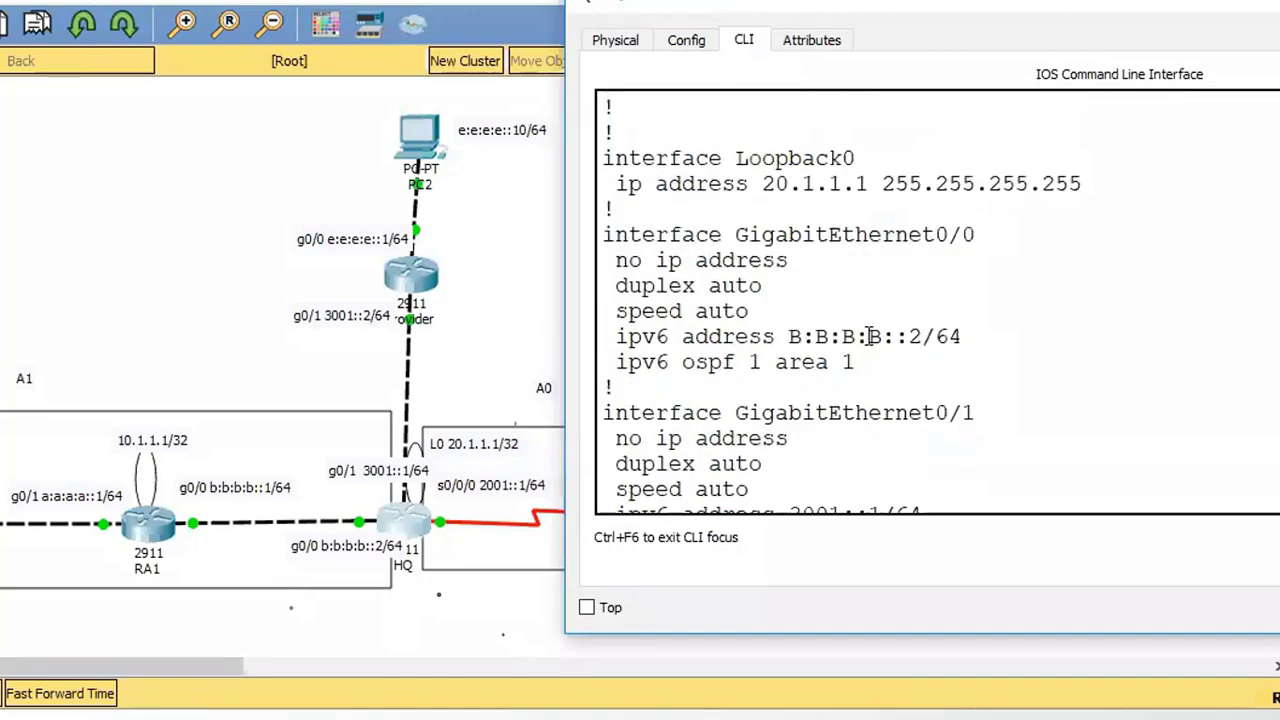
pyautogui.scroll(-3, 866, 336)
pyautogui.scroll(-1, 868, 336)
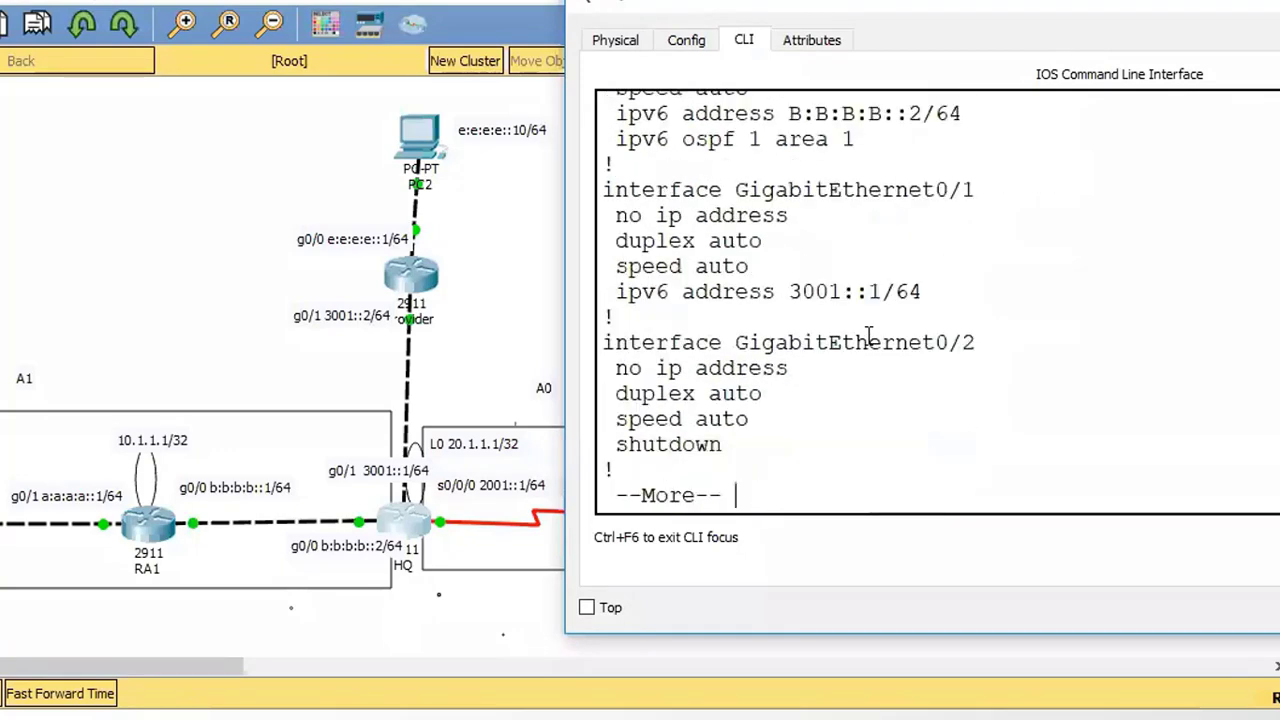
pyautogui.press('Return')
pyautogui.press('Return')
pyautogui.press('Return')
pyautogui.press('Return')
pyautogui.press('Return')
pyautogui.press('Return')
pyautogui.press('Return')
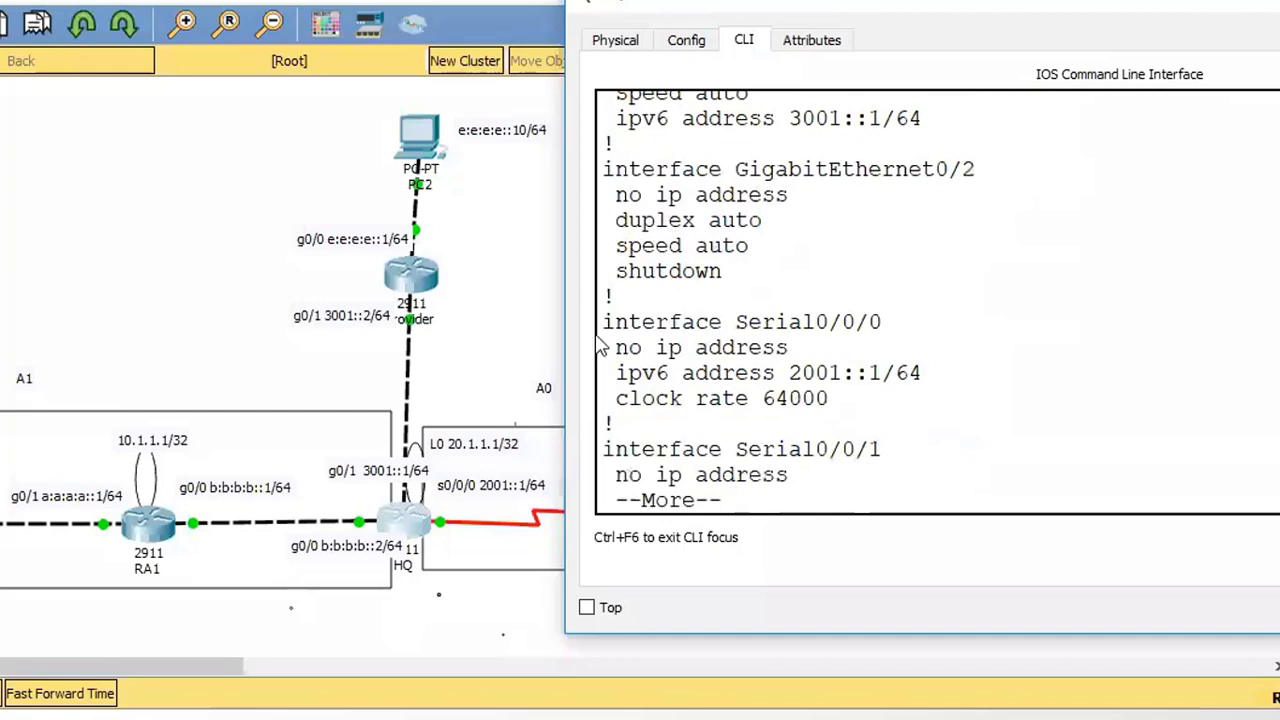
pyautogui.moveTo(606, 322); pyautogui.dragTo(851, 405)
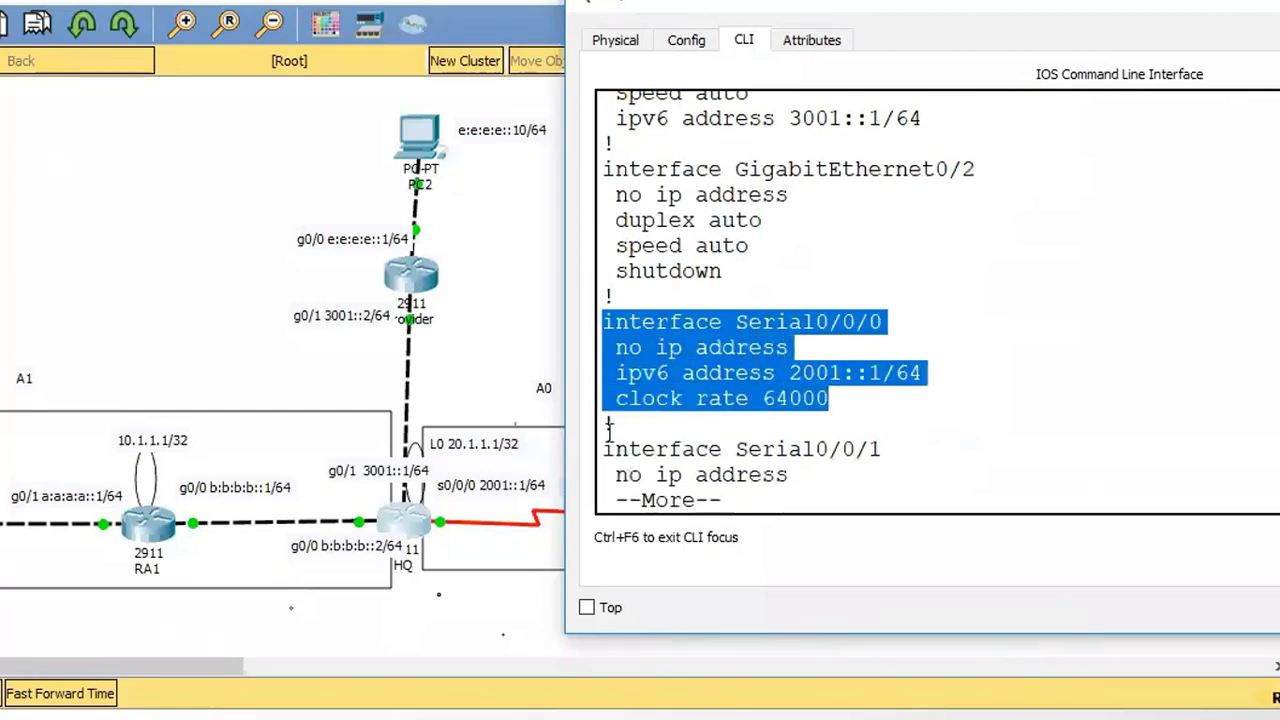
# Enter global configuration mode on HQ and select interface serial 0/0/0
pyautogui.click(856, 480)
pyautogui.write('q')
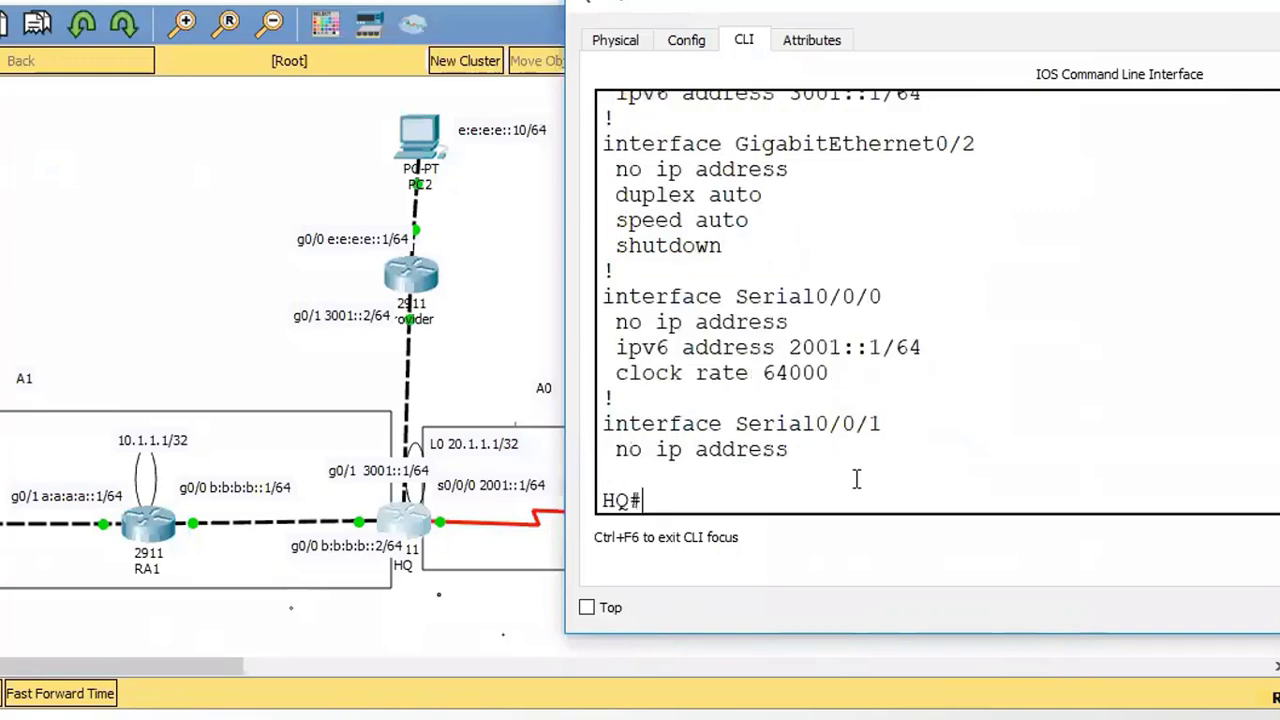
pyautogui.write('config t')
pyautogui.press('Return')
pyautogui.write('intr')
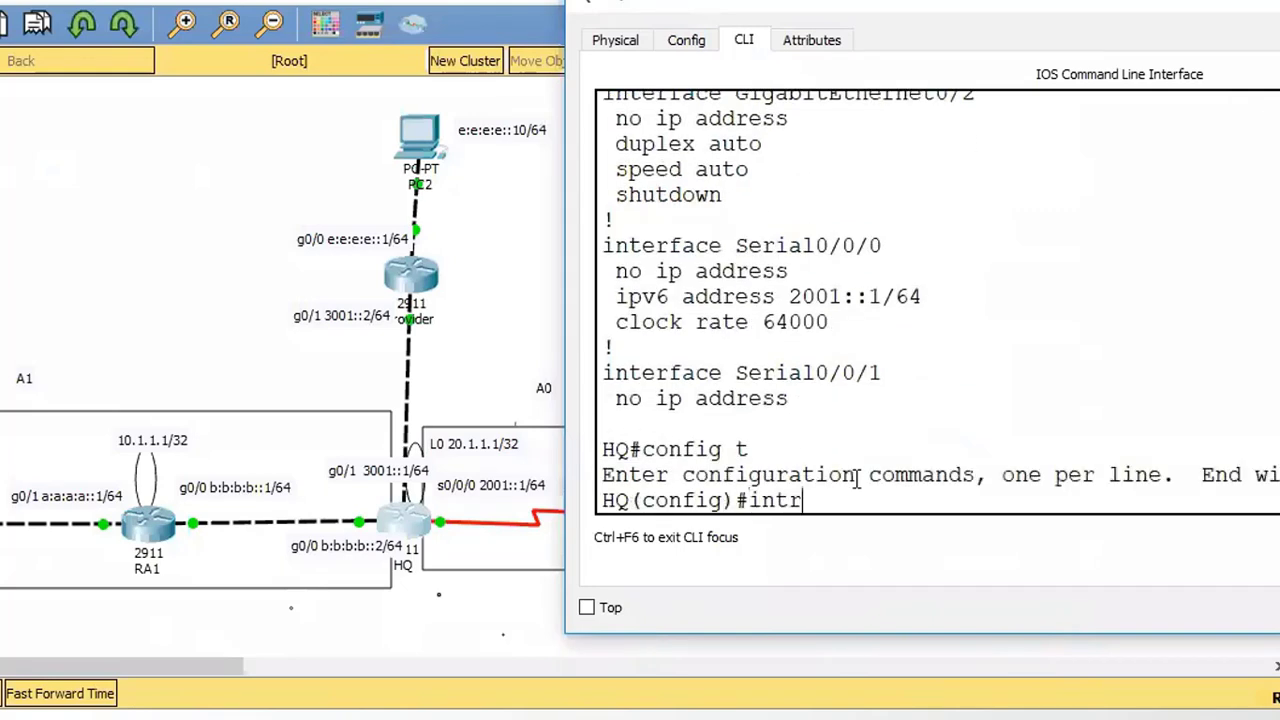
pyautogui.press('Tab')
pyautogui.press('BackSpace')
pyautogui.press('Tab')
pyautogui.write('se')
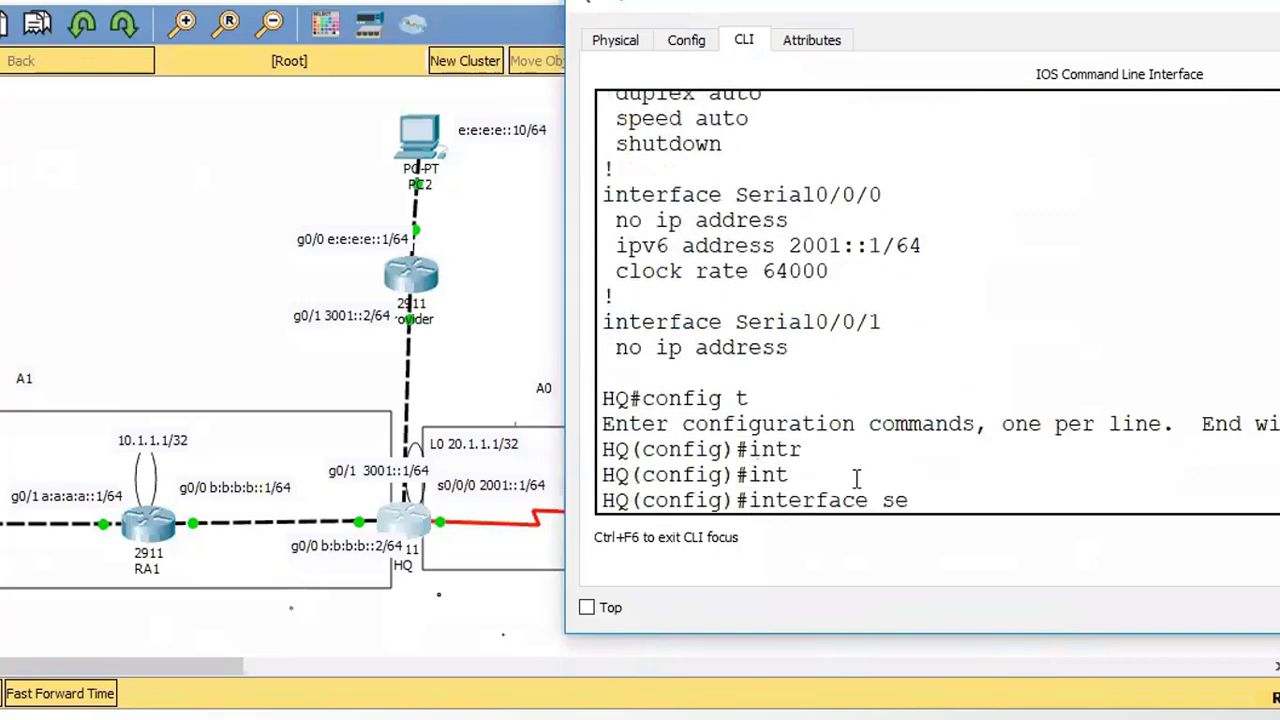
pyautogui.press('Tab')
pyautogui.write('0/0/0')
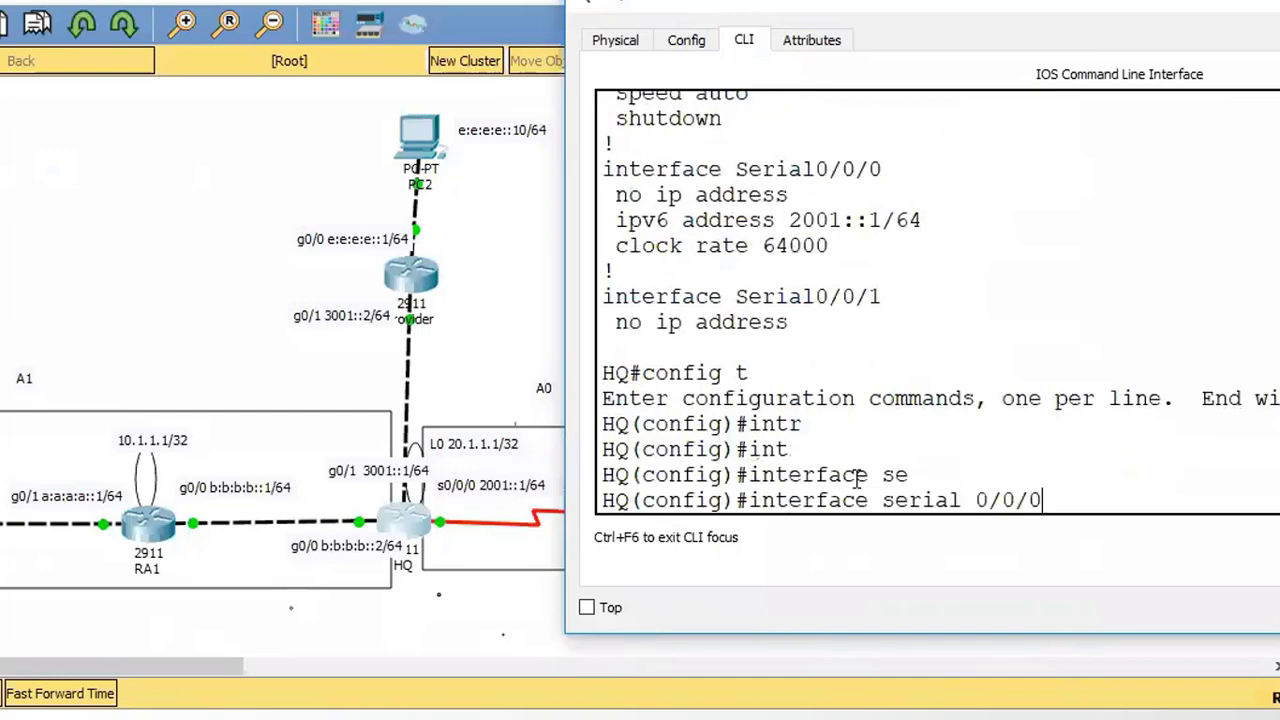
pyautogui.press('Return')
# Type the ipv6 ospf 1 area 0 command for serial 0/0/0
pyautogui.write('ipv')
pyautogui.press('Tab')
pyautogui.write('os')
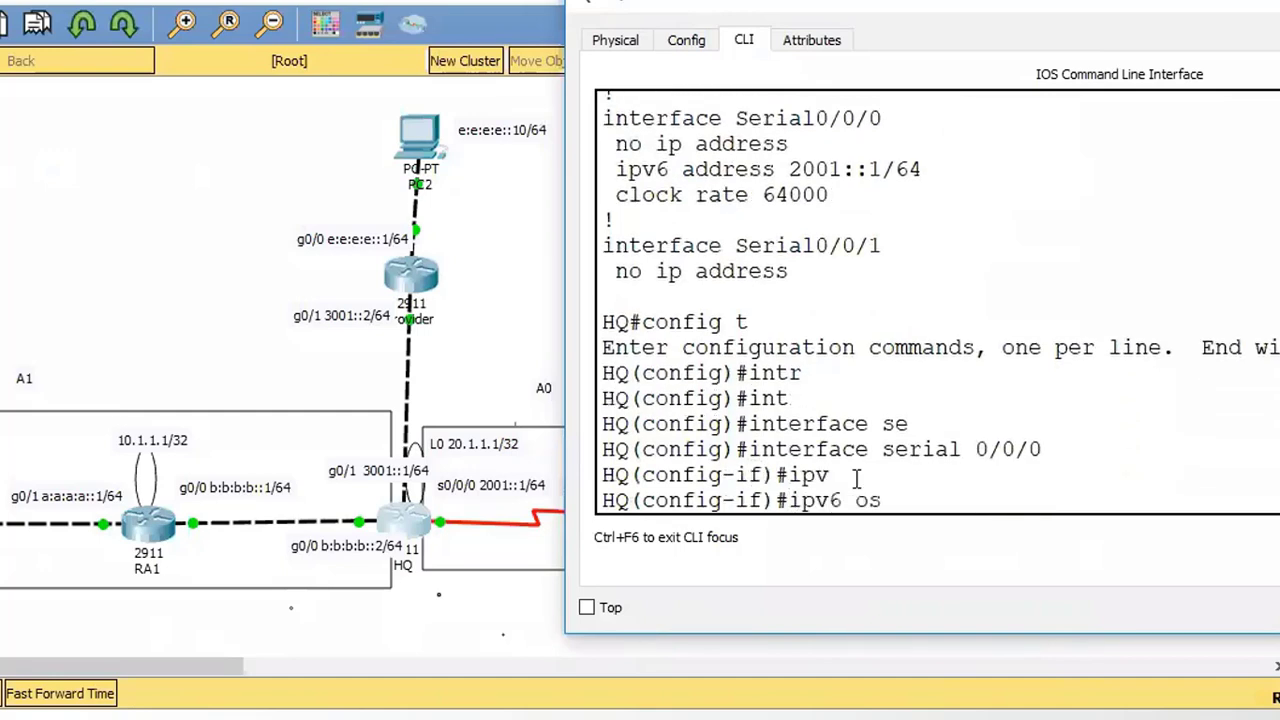
pyautogui.press('Tab')
pyautogui.write('?')
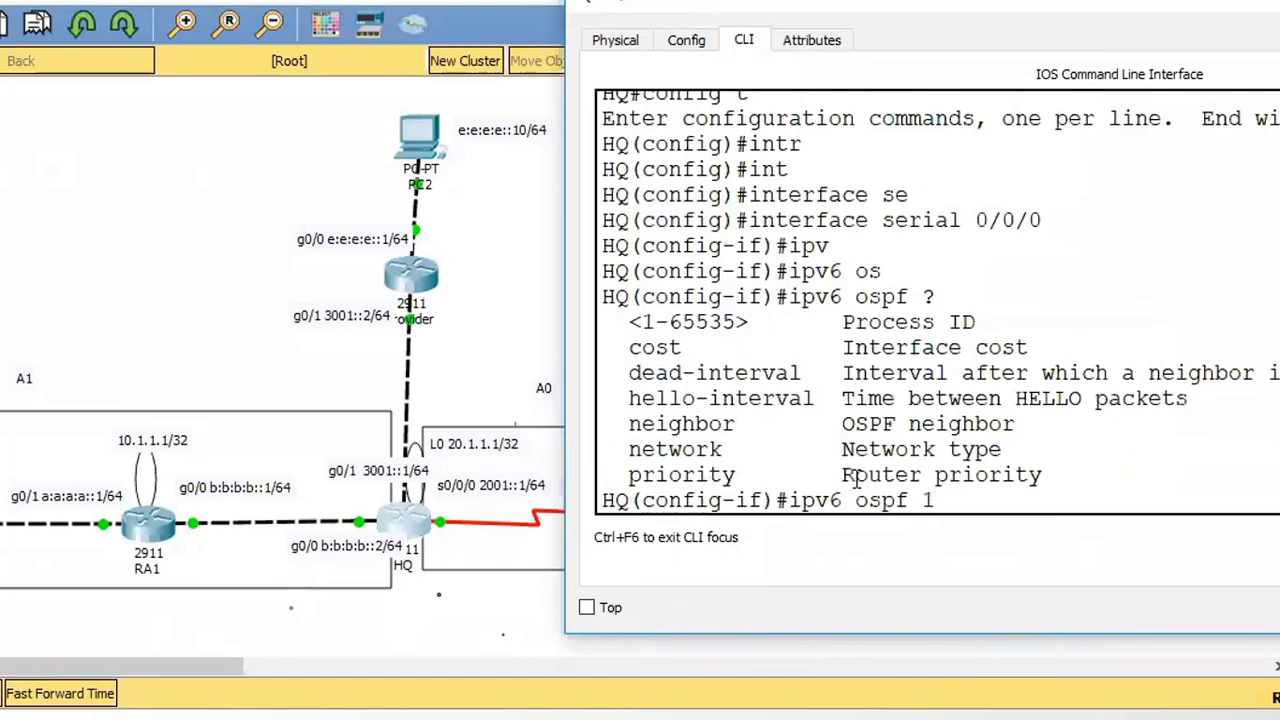
pyautogui.write('1 ?are')
pyautogui.press('Tab')
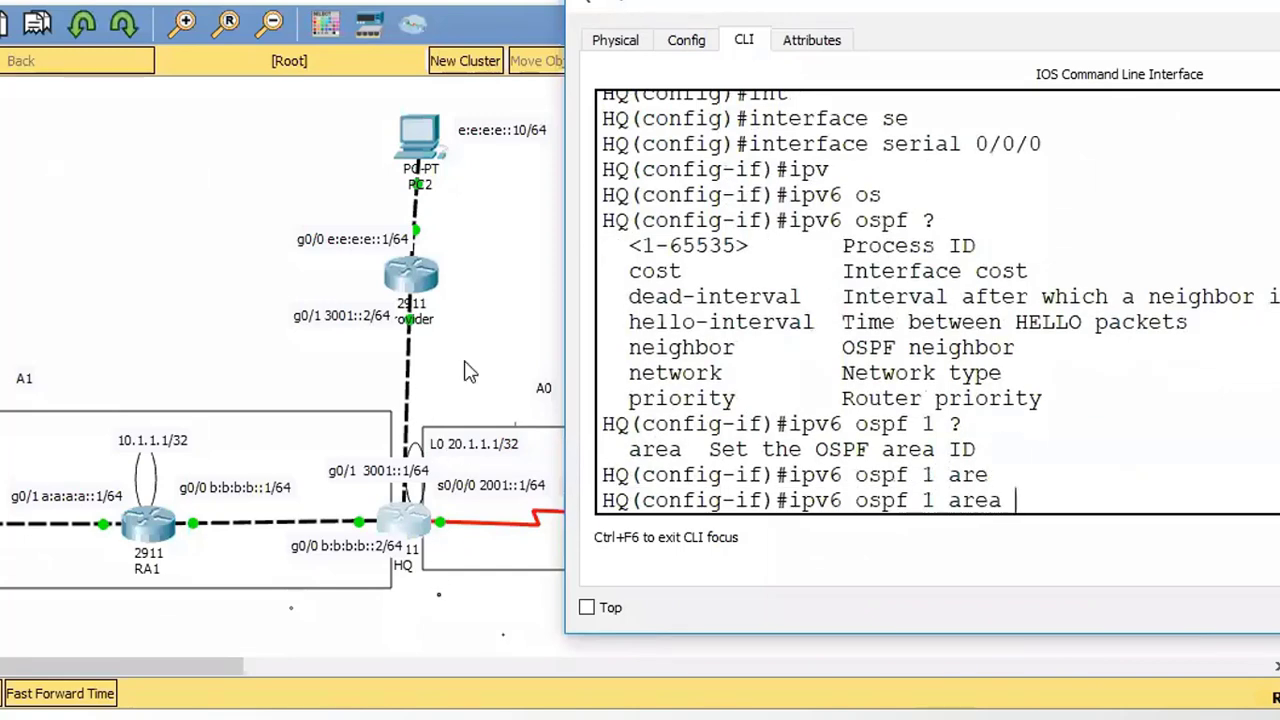
# Nudge the A0 topology label up, then apply the area 0 command and exit configuration mode
pyautogui.click(483, 378)
pyautogui.moveTo(557, 404); pyautogui.dragTo(556, 393)
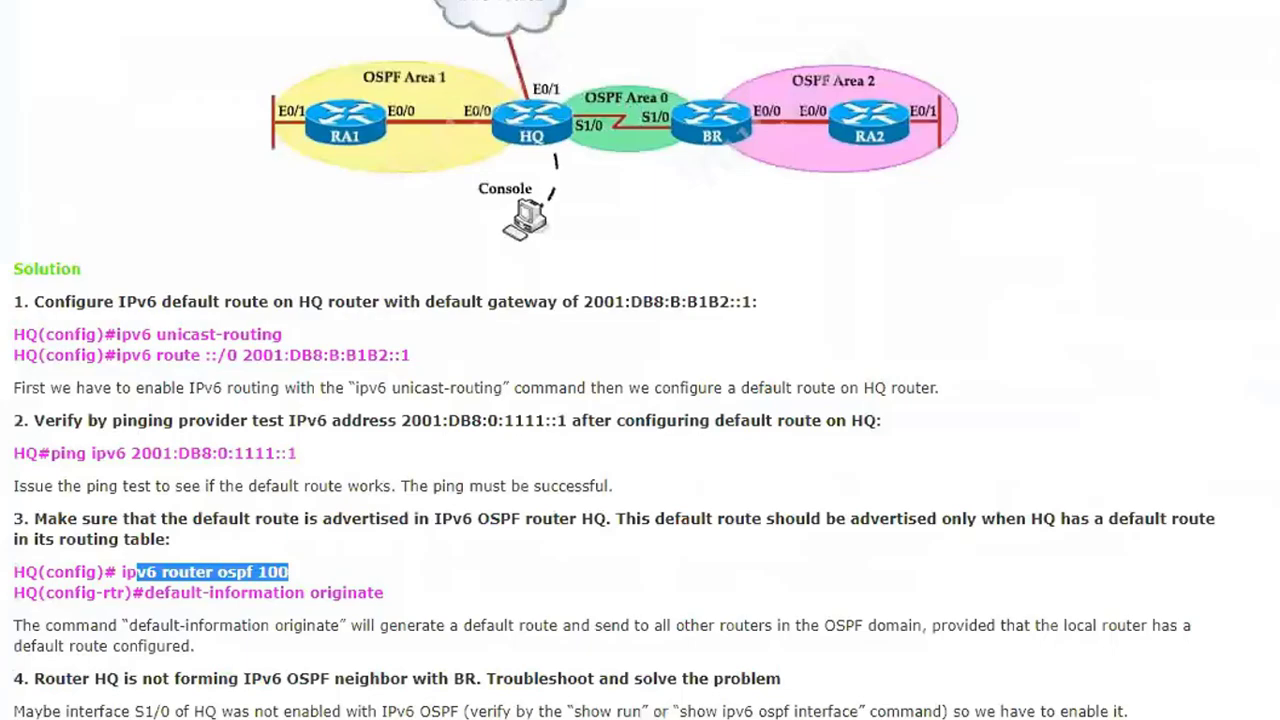
pyautogui.click(312, 668)
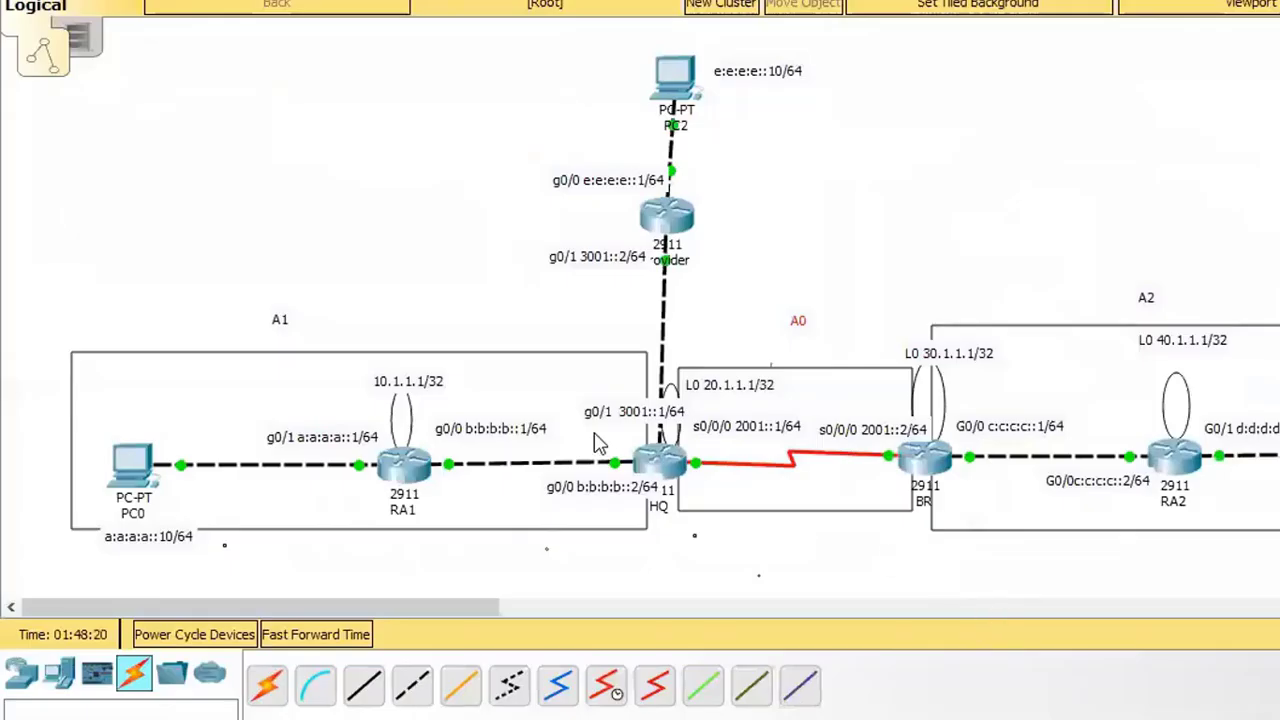
pyautogui.click(658, 462)
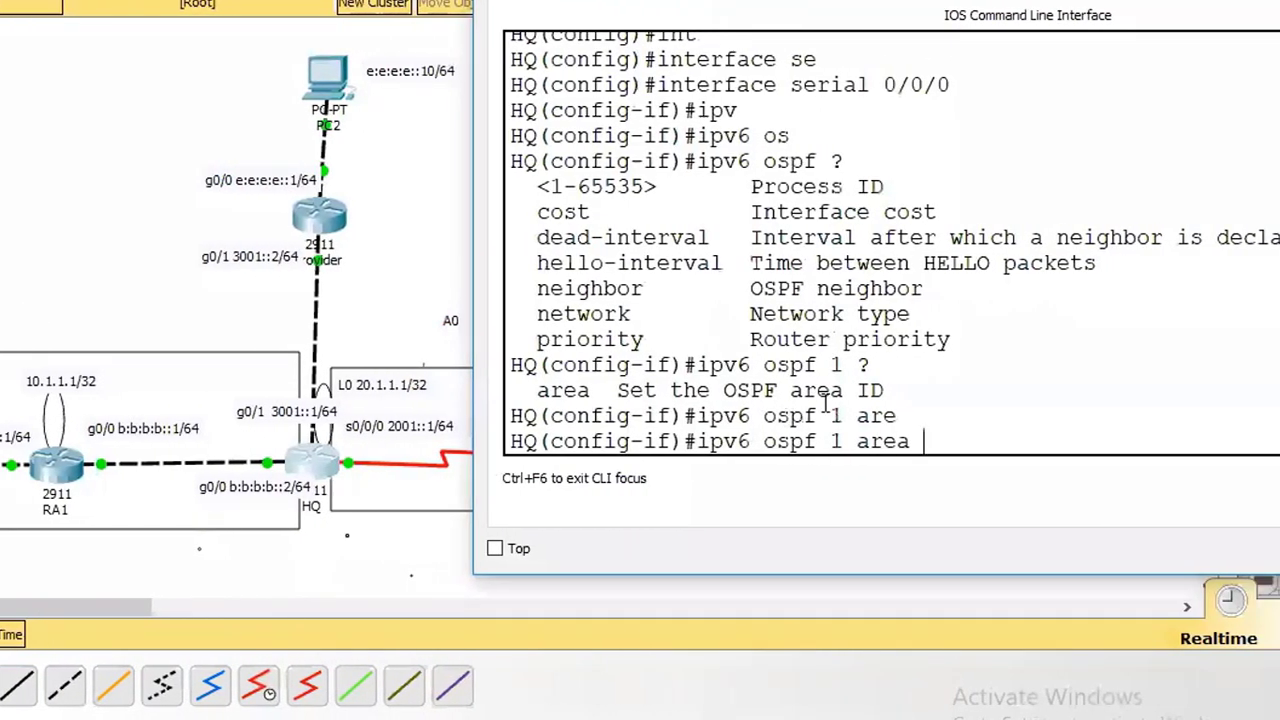
pyautogui.press('Return')
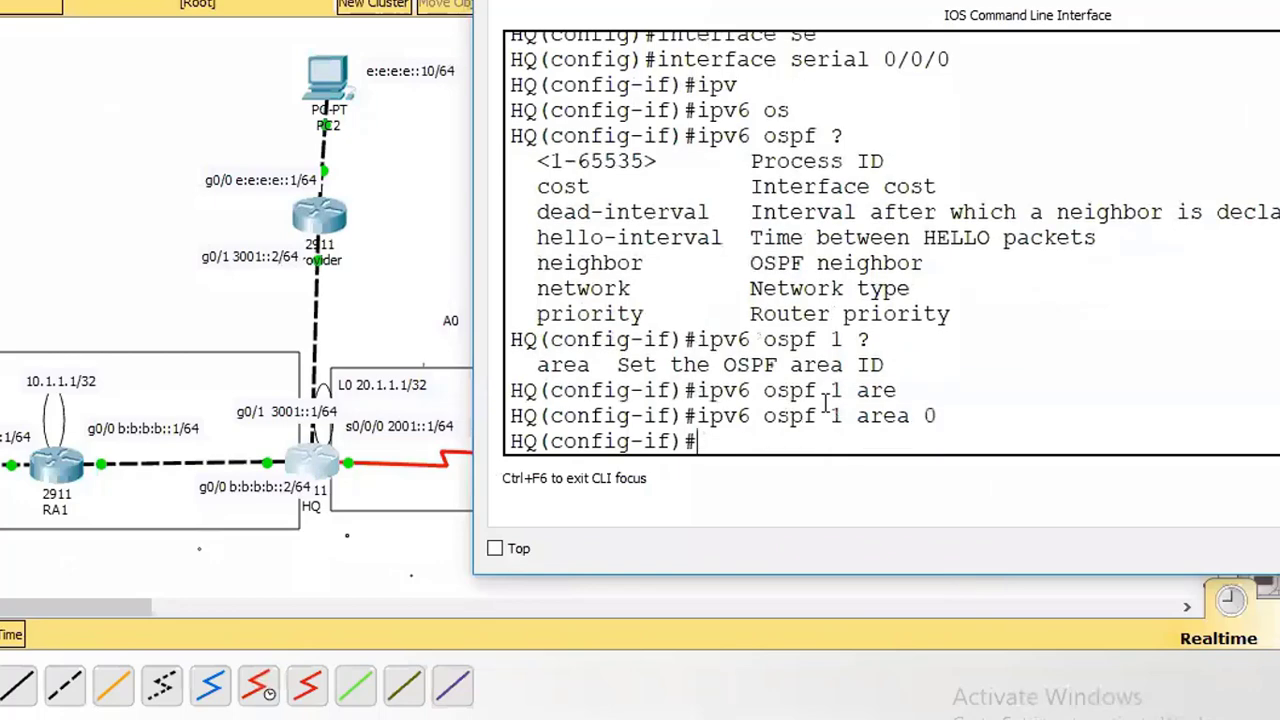
pyautogui.hotkey('ctrl', 'z')
pyautogui.press('Return')
pyautogui.press('Return')
pyautogui.press('Return')
pyautogui.press('Return')
pyautogui.press('Return')
pyautogui.press('Return')
pyautogui.press('Return')
pyautogui.press('Return')
pyautogui.press('Return')
pyautogui.press('Return')
pyautogui.press('Return')
pyautogui.press('Return')
pyautogui.press('Return')
pyautogui.press('Return')
pyautogui.press('Return')
pyautogui.press('Return')
pyautogui.press('Return')
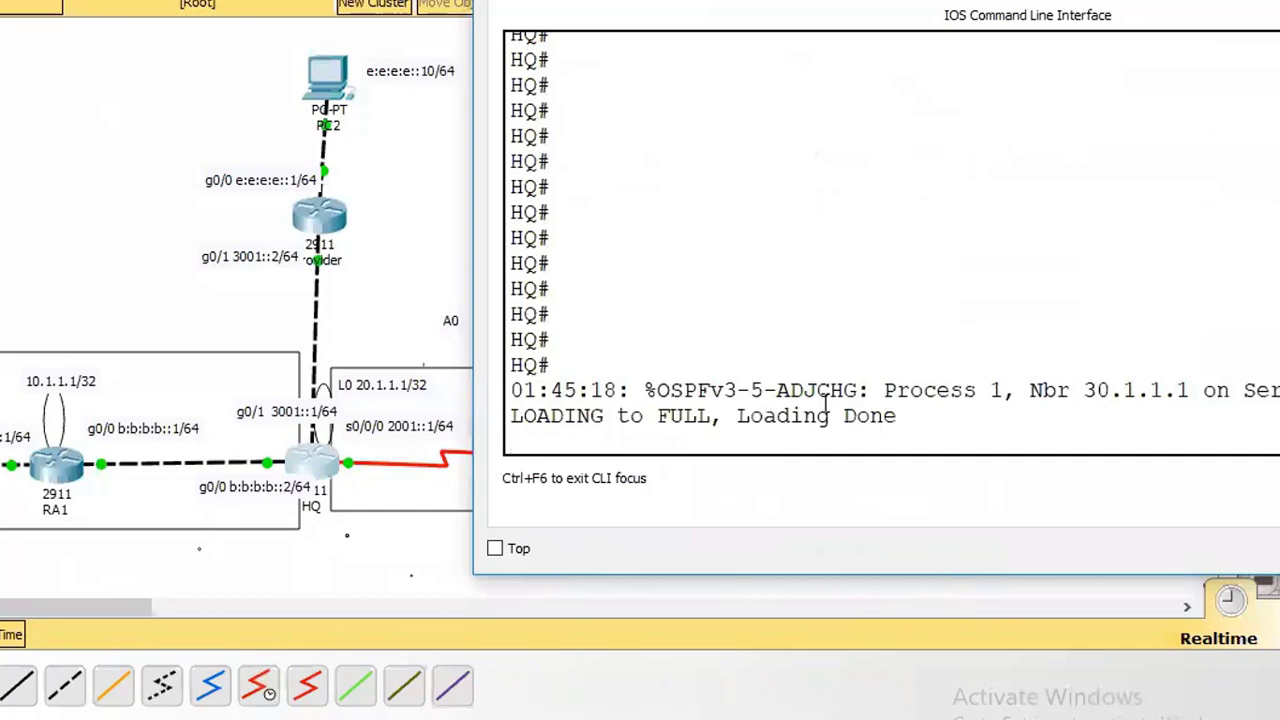
# Run show ipv6 ospf neighbor on HQ, showing 10.1.1.1 and 30.1.1.1 both FULL
pyautogui.click(265, 462)
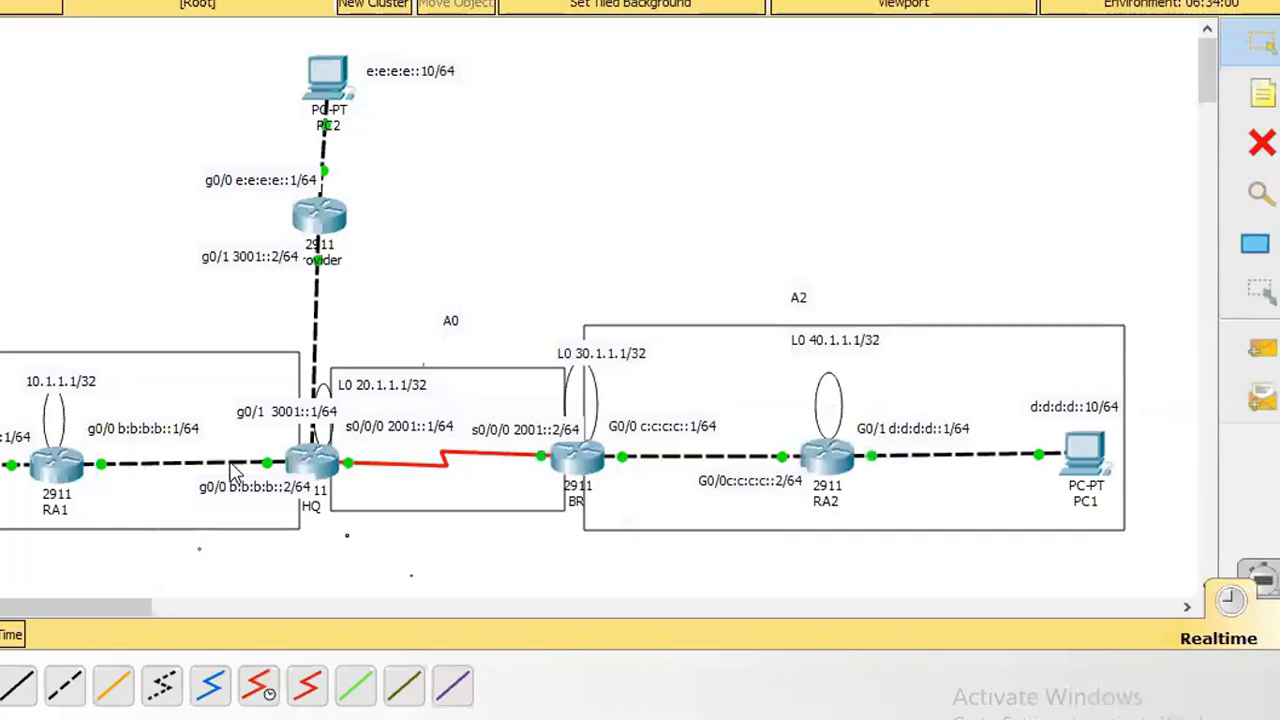
pyautogui.moveTo(232, 473)
pyautogui.click(297, 475)
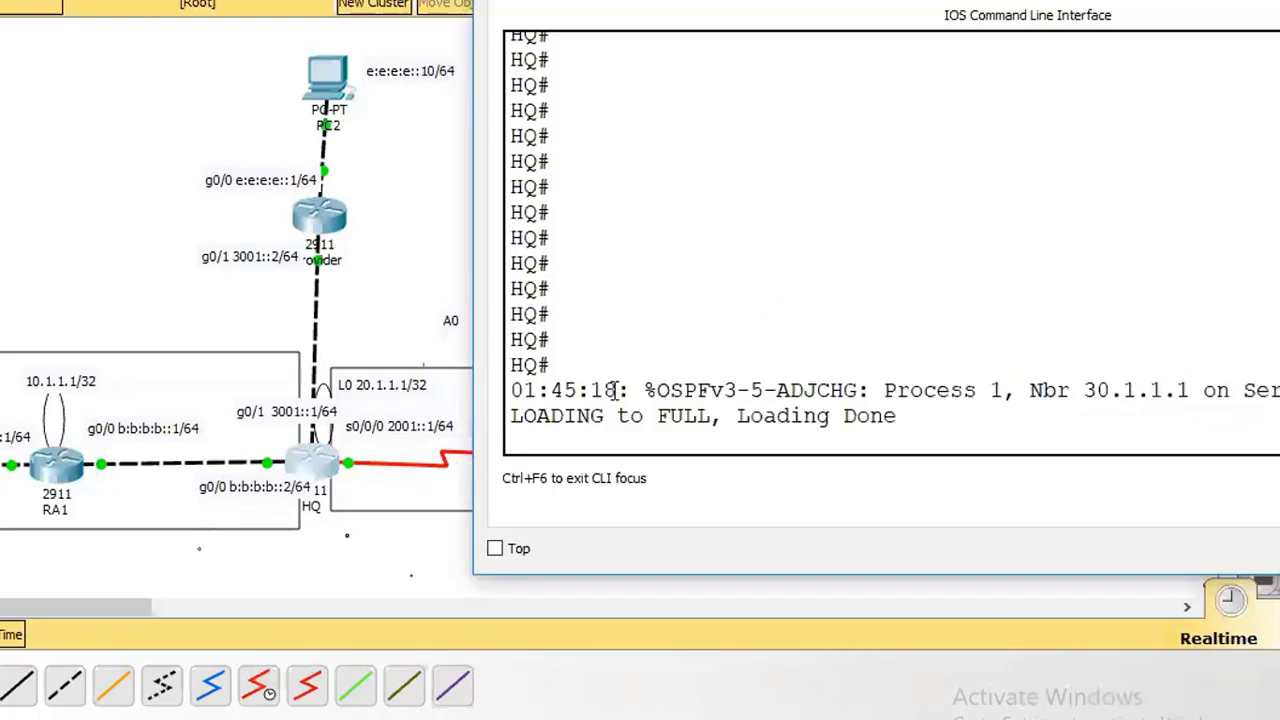
pyautogui.press('Return')
pyautogui.press('Return')
pyautogui.press('Return')
pyautogui.press('Return')
pyautogui.press('Return')
pyautogui.press('Return')
pyautogui.press('Return')
pyautogui.press('Return')
pyautogui.press('Return')
pyautogui.press('Return')
pyautogui.press('Return')
pyautogui.press('Return')
pyautogui.press('Return')
pyautogui.press('Return')
pyautogui.press('Return')
pyautogui.press('Return')
pyautogui.press('Return')
pyautogui.write('sh ipv')
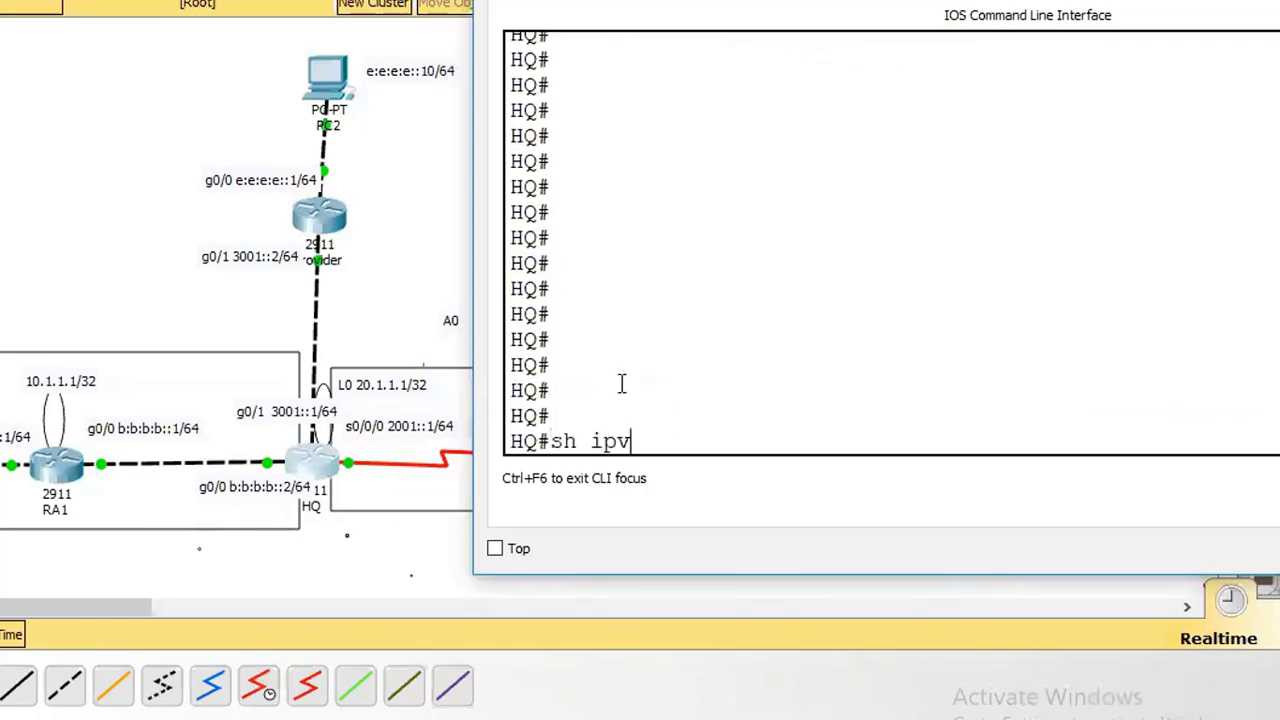
pyautogui.press('Tab')
pyautogui.write('os')
pyautogui.press('Tab')
pyautogui.write('ne')
pyautogui.press('Tab')
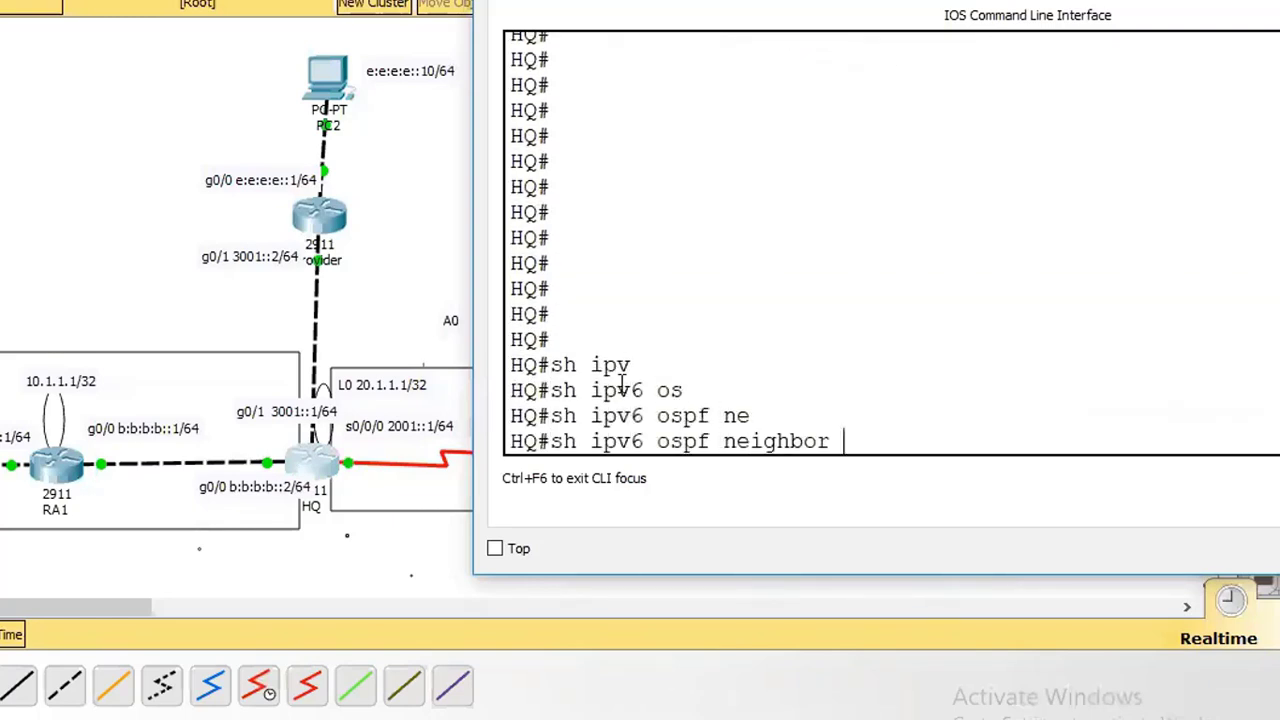
pyautogui.press('Return')
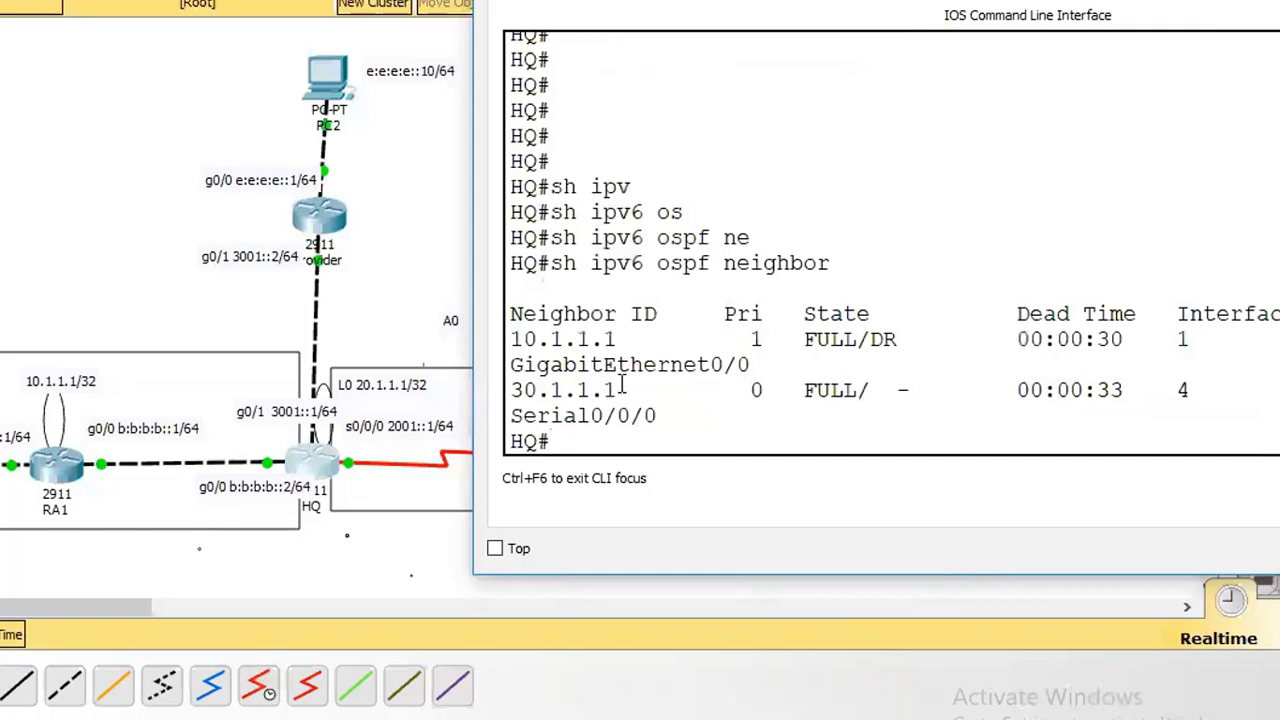
pyautogui.press('Return')
pyautogui.press('Return')
pyautogui.press('Return')
pyautogui.press('Return')
pyautogui.press('Return')
pyautogui.press('Return')
pyautogui.press('Return')
pyautogui.press('Return')
pyautogui.press('Return')
pyautogui.press('Return')
pyautogui.press('Return')
pyautogui.press('Return')
pyautogui.press('Return')
pyautogui.press('Return')
pyautogui.press('Return')
pyautogui.press('Return')
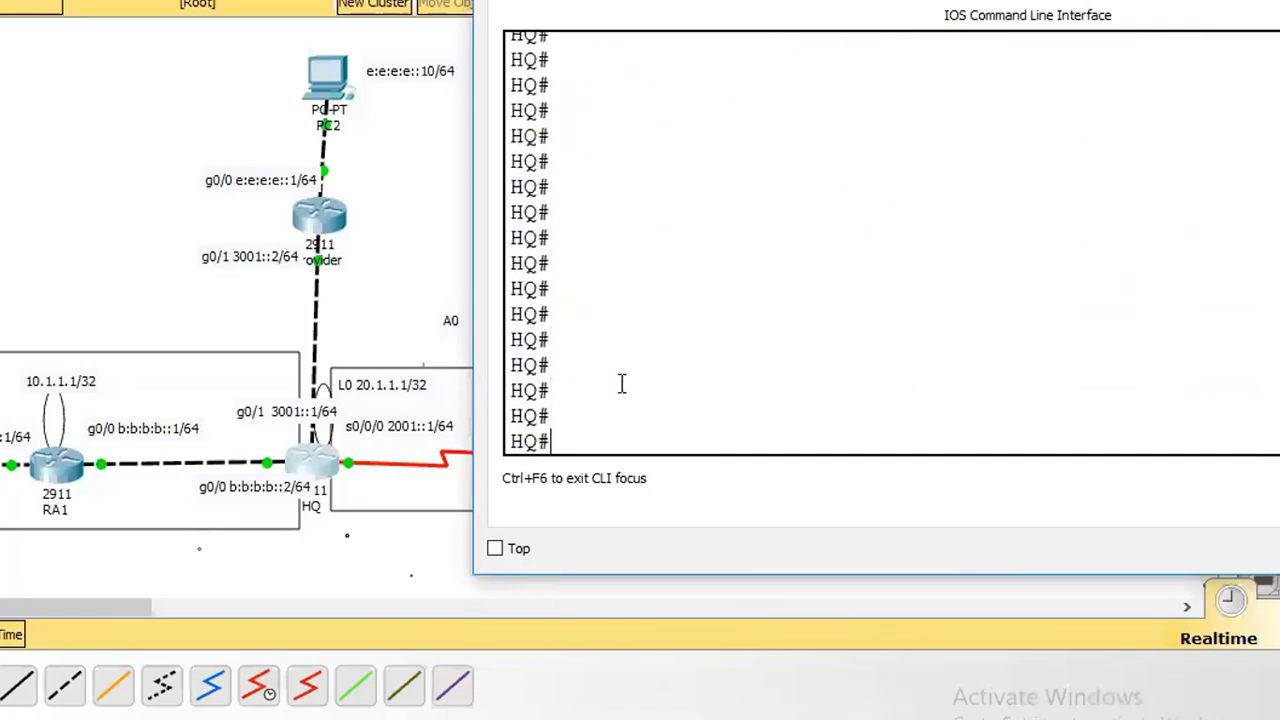
# Run copy running-config startup-config on HQ and accept the default startup-config filename
pyautogui.write('copy run')
pyautogui.press('Tab')
pyautogui.write('st')
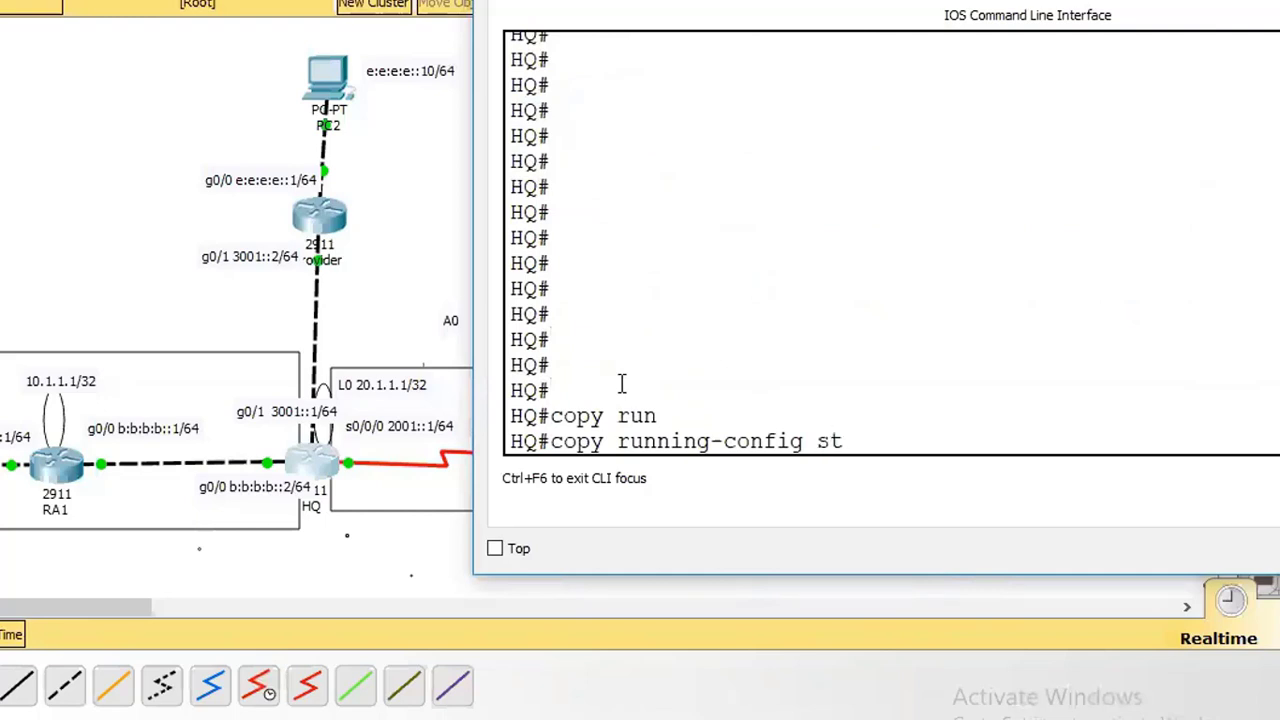
pyautogui.write('ar')
pyautogui.press('Tab')
pyautogui.press('Return')
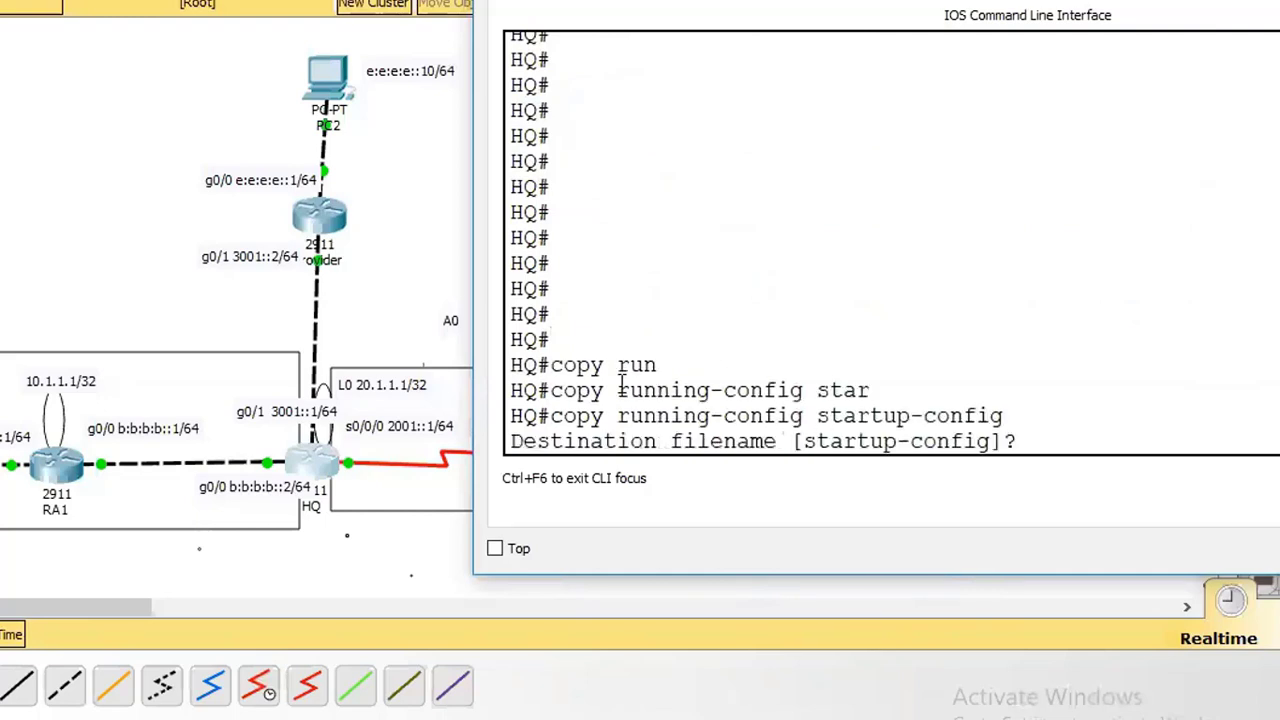
pyautogui.press('Return')
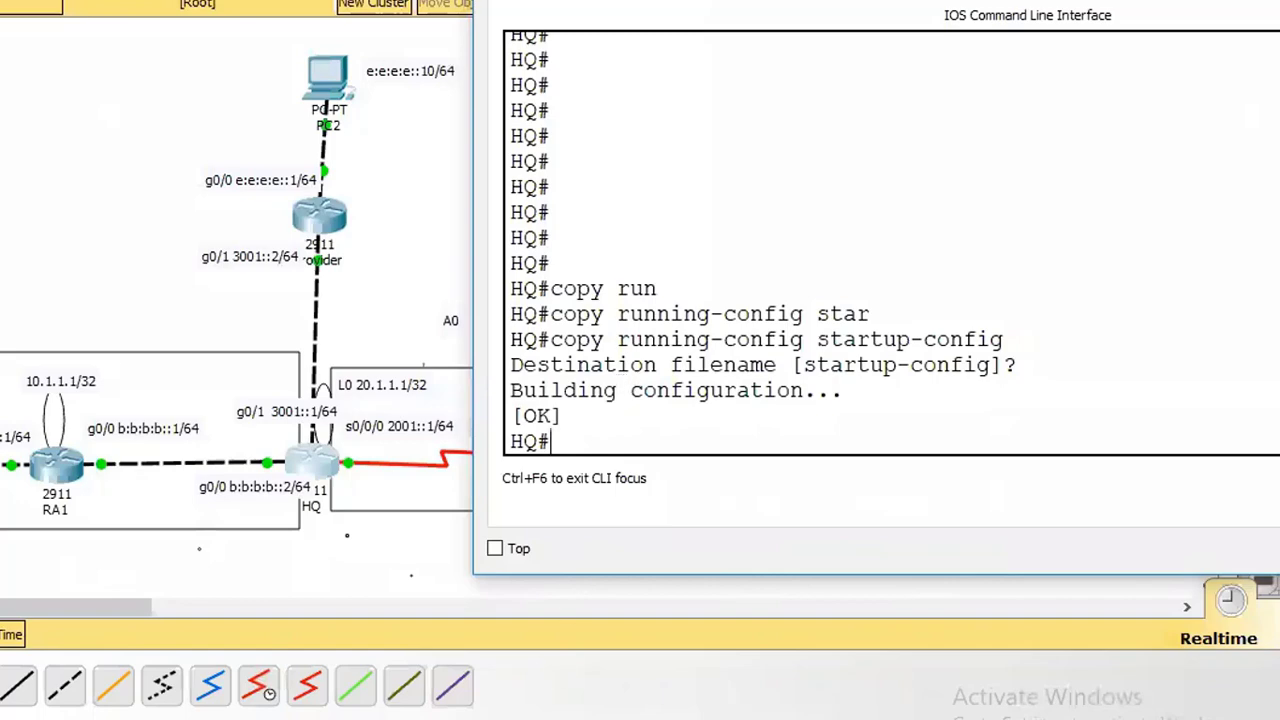
# Review the 9tut IPv6 OSPF solution steps, highlighting the two step 1 commands
pyautogui.hotkey('alt', 'Tab')
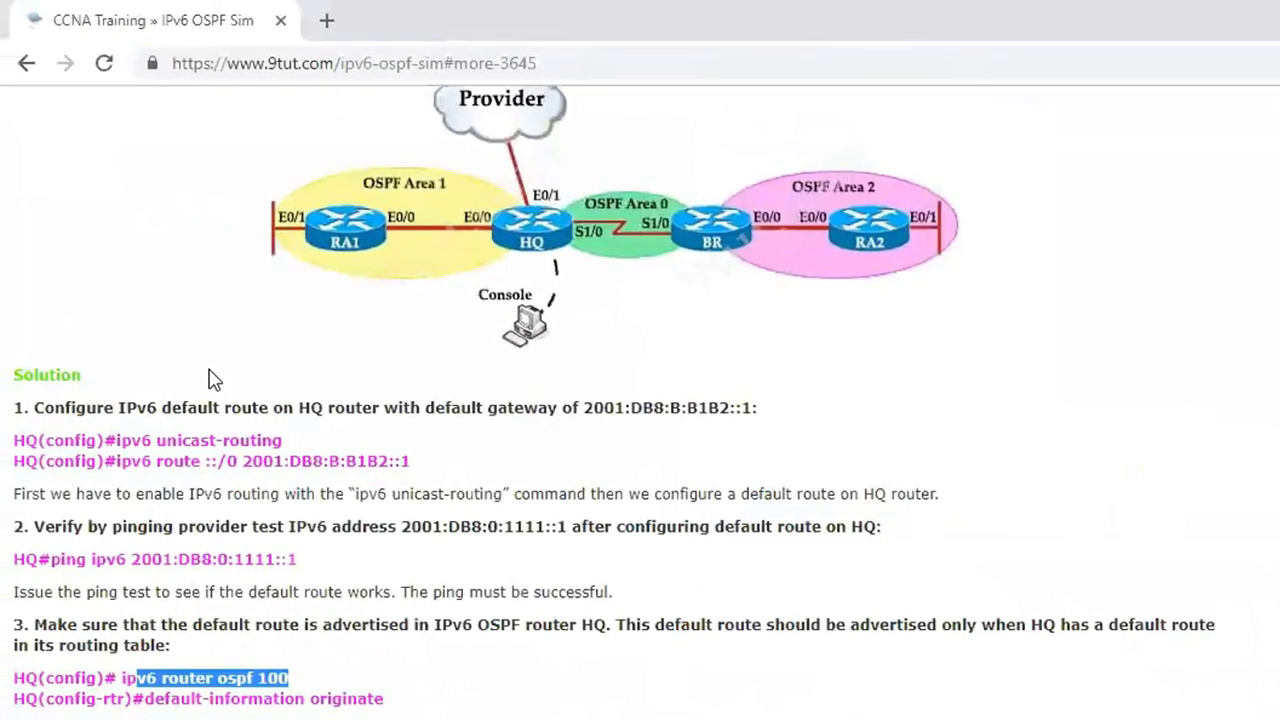
pyautogui.scroll(-5, 230, 470)
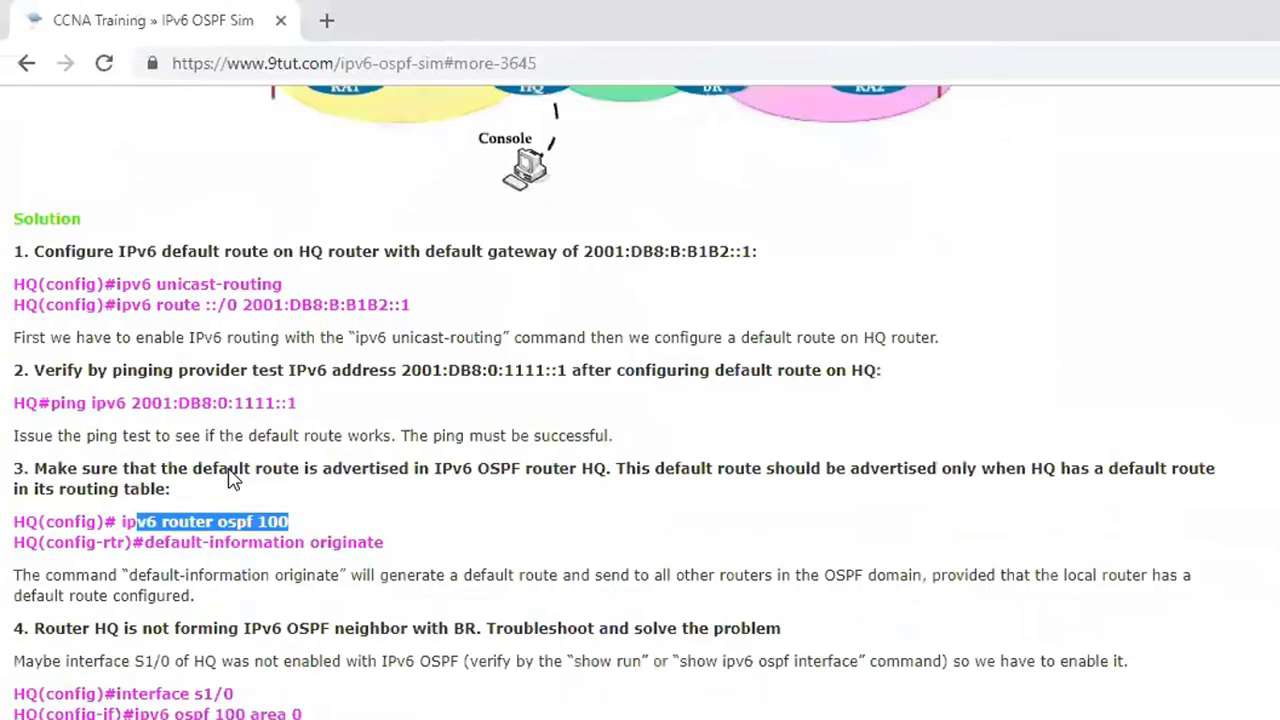
pyautogui.scroll(2, 230, 480)
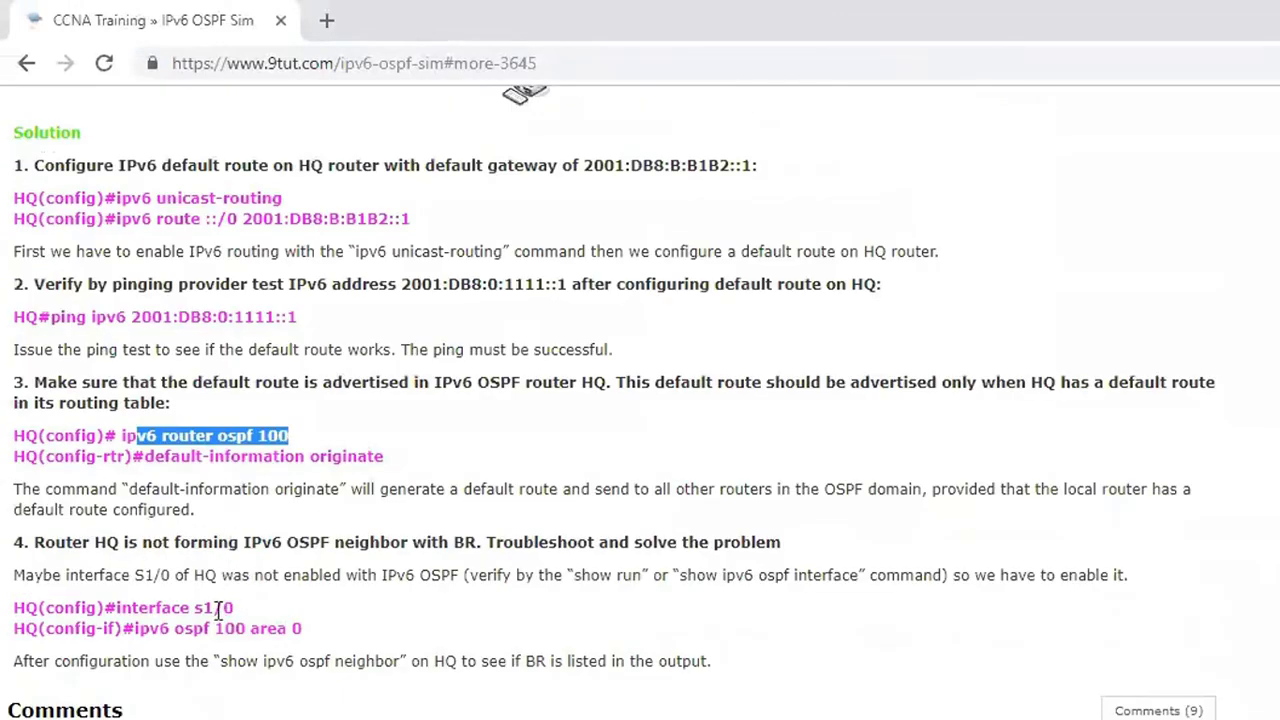
pyautogui.scroll(3, 150, 510)
pyautogui.moveTo(24, 440); pyautogui.dragTo(390, 702)
pyautogui.click(232, 515)
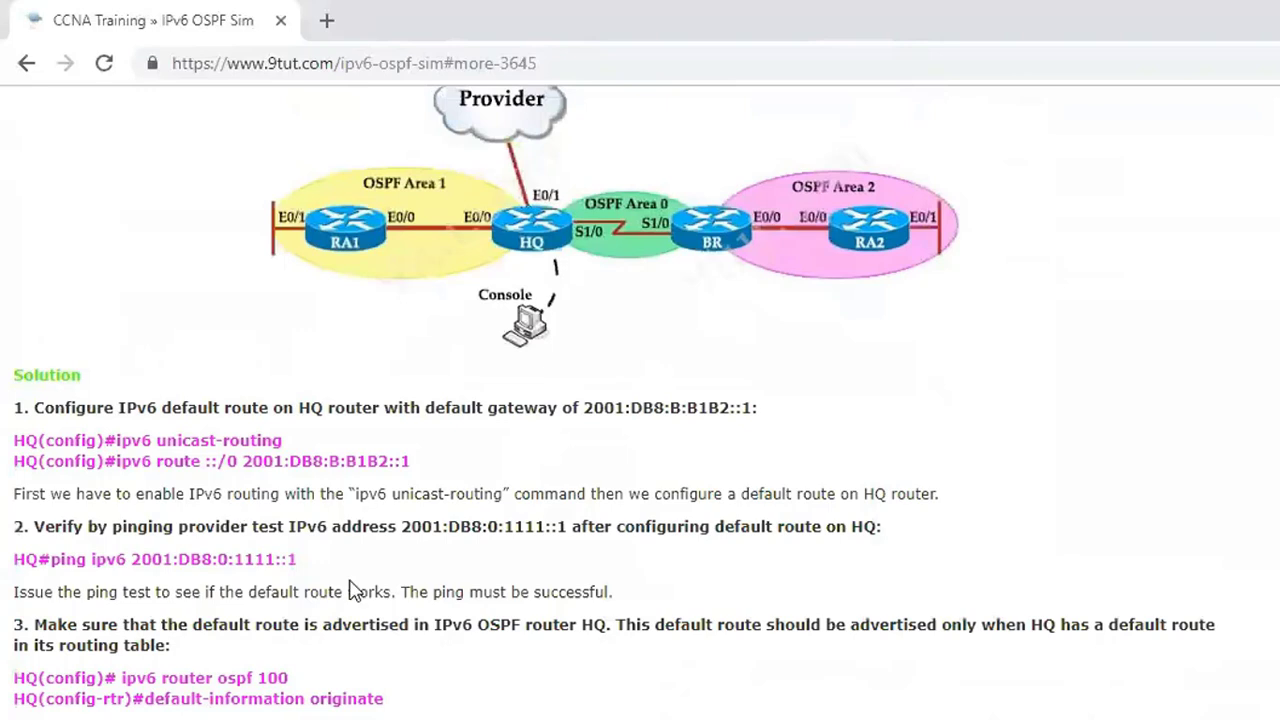
pyautogui.moveTo(28, 440); pyautogui.dragTo(367, 462)
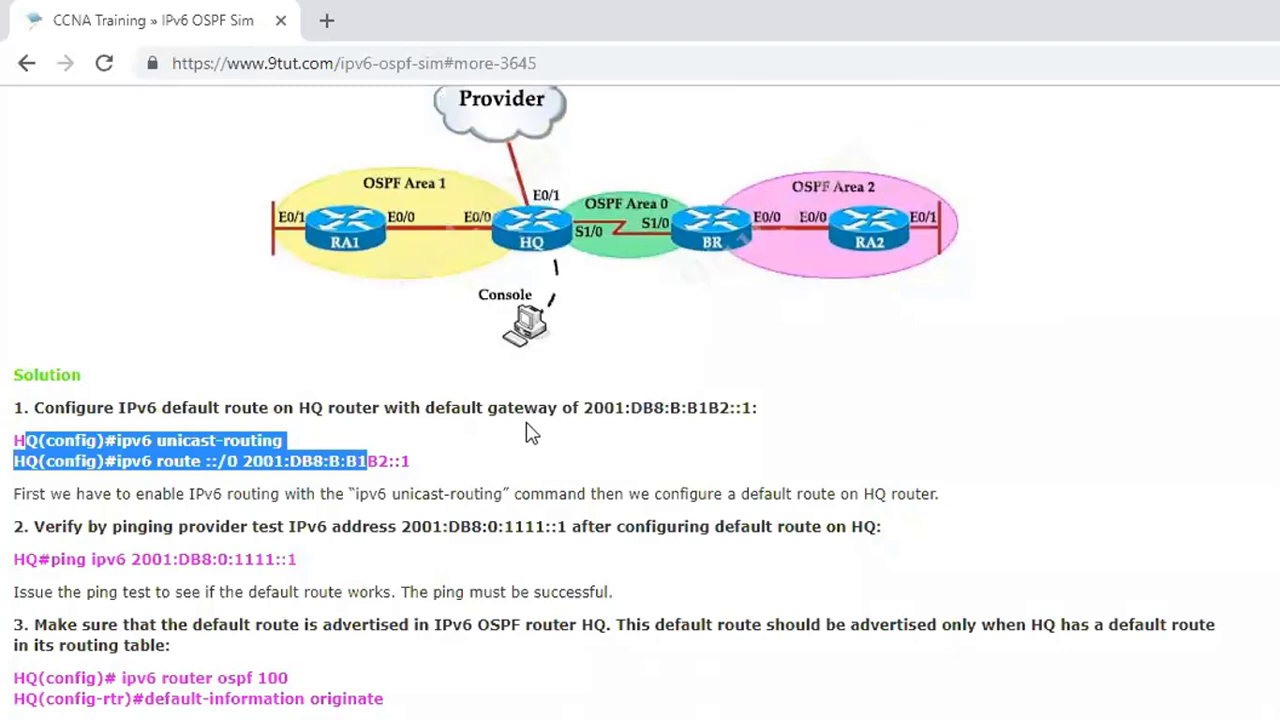
pyautogui.scroll(-1, 538, 420)
pyautogui.scroll(-2, 538, 420)
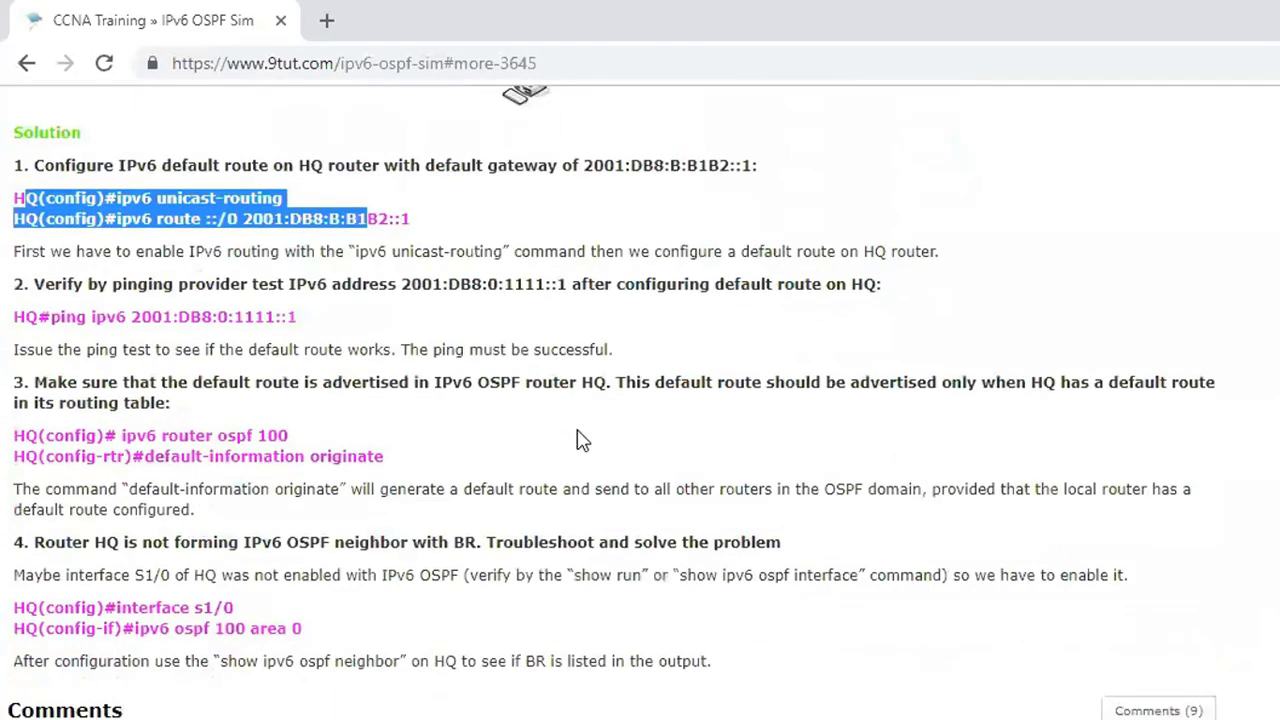